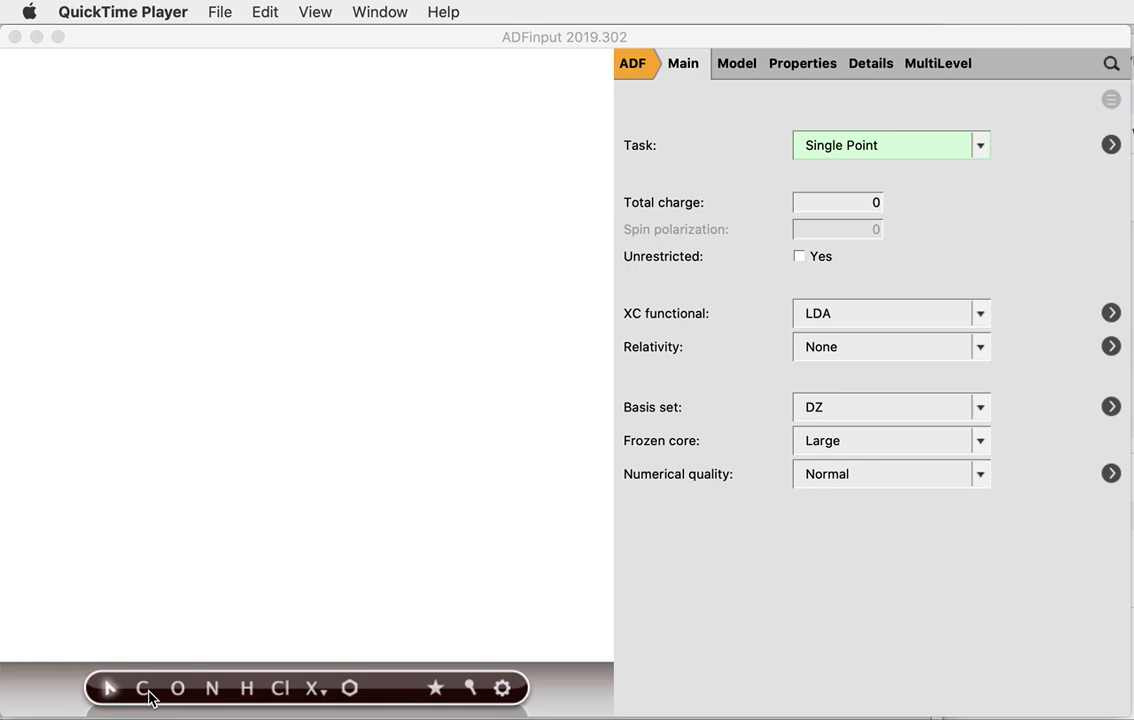
Place two double-bonded carbon atoms on the canvas
{"action": "left_click", "coordinate": [147, 689]}
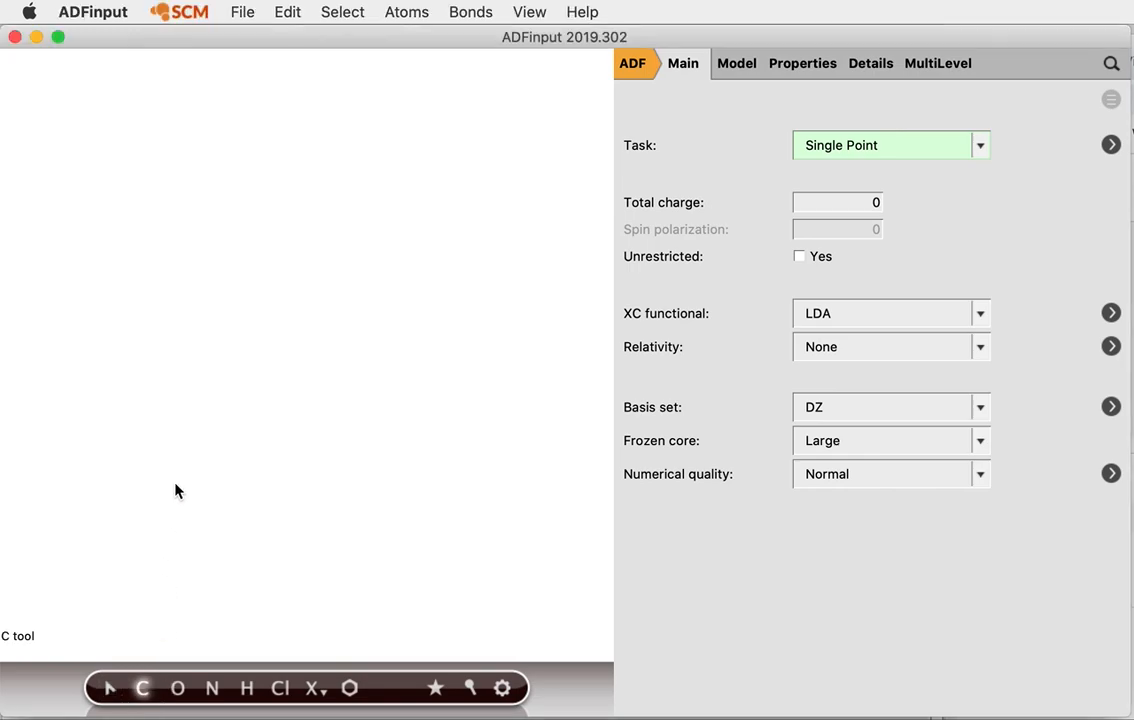
{"action": "left_click", "coordinate": [175, 484]}
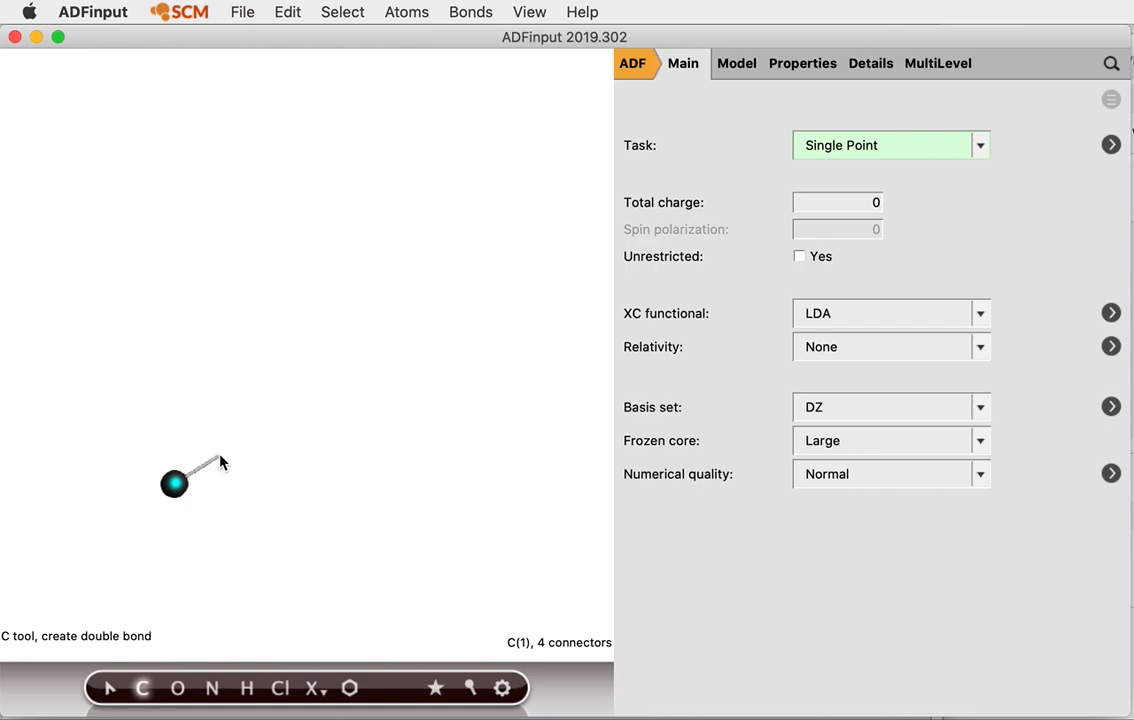
{"action": "left_click", "coordinate": [220, 460]}
Add hydrogens to both carbons, then delete two so each carbon keeps one hydrogen
{"action": "key", "text": "super+a"}
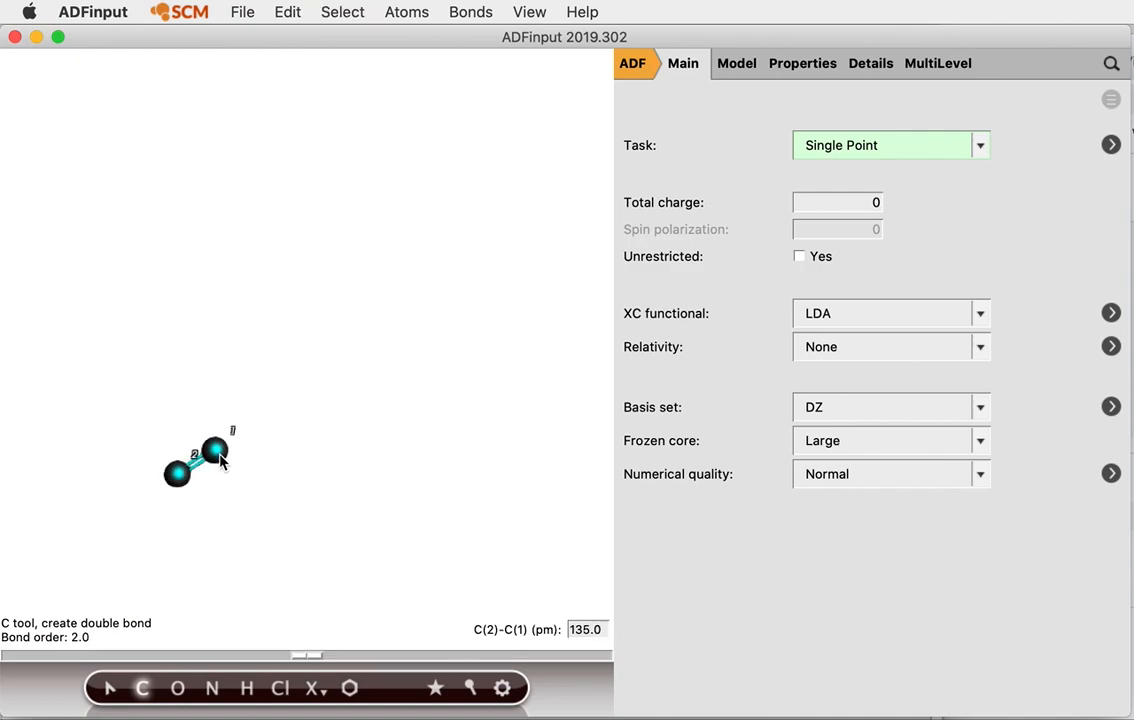
{"action": "key", "text": "super+h"}
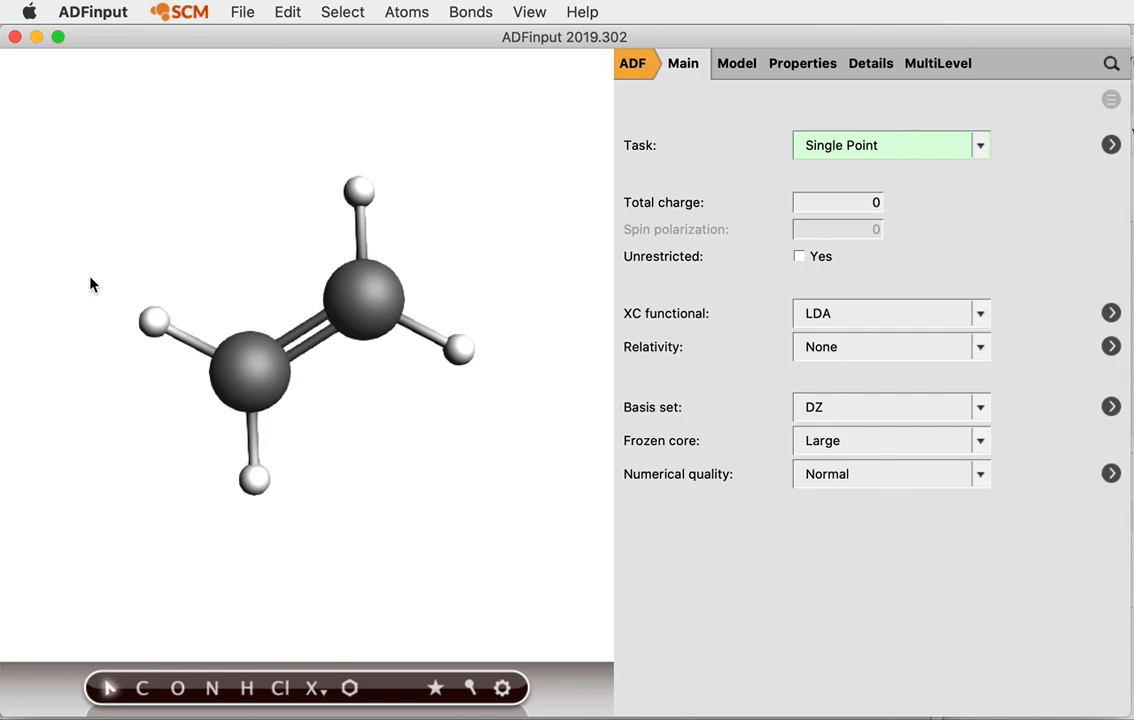
{"action": "left_click", "coordinate": [153, 322]}
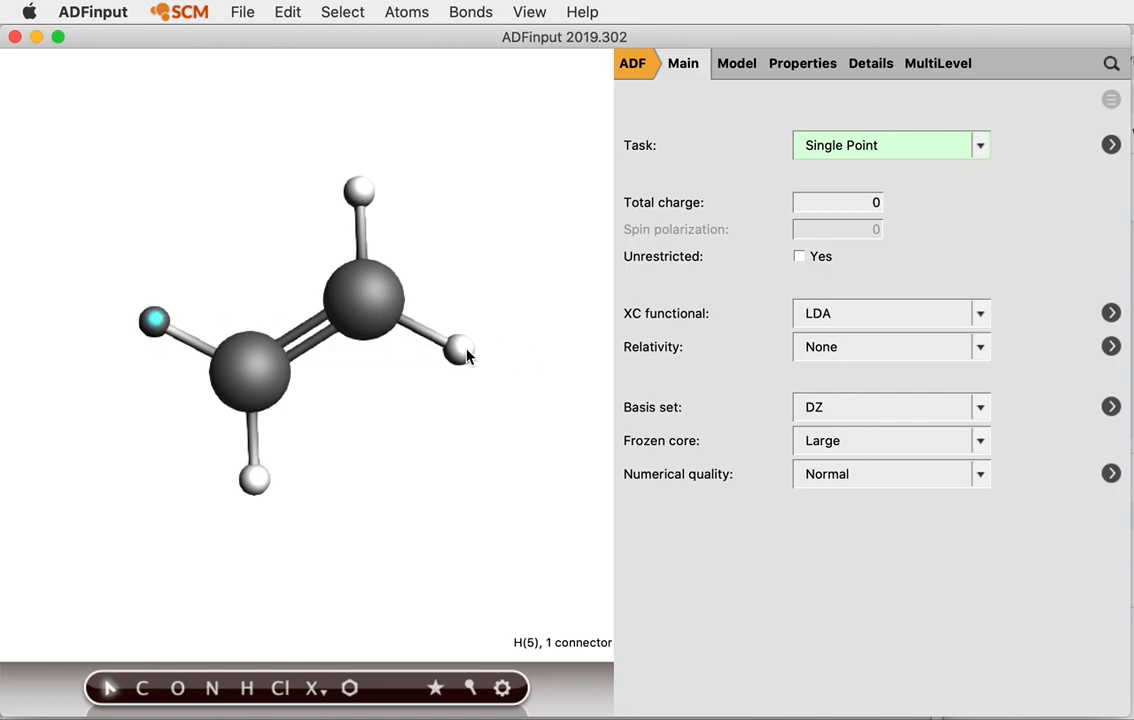
{"action": "left_click", "coordinate": [462, 349], "text": "shift"}
{"action": "key", "text": "Delete"}
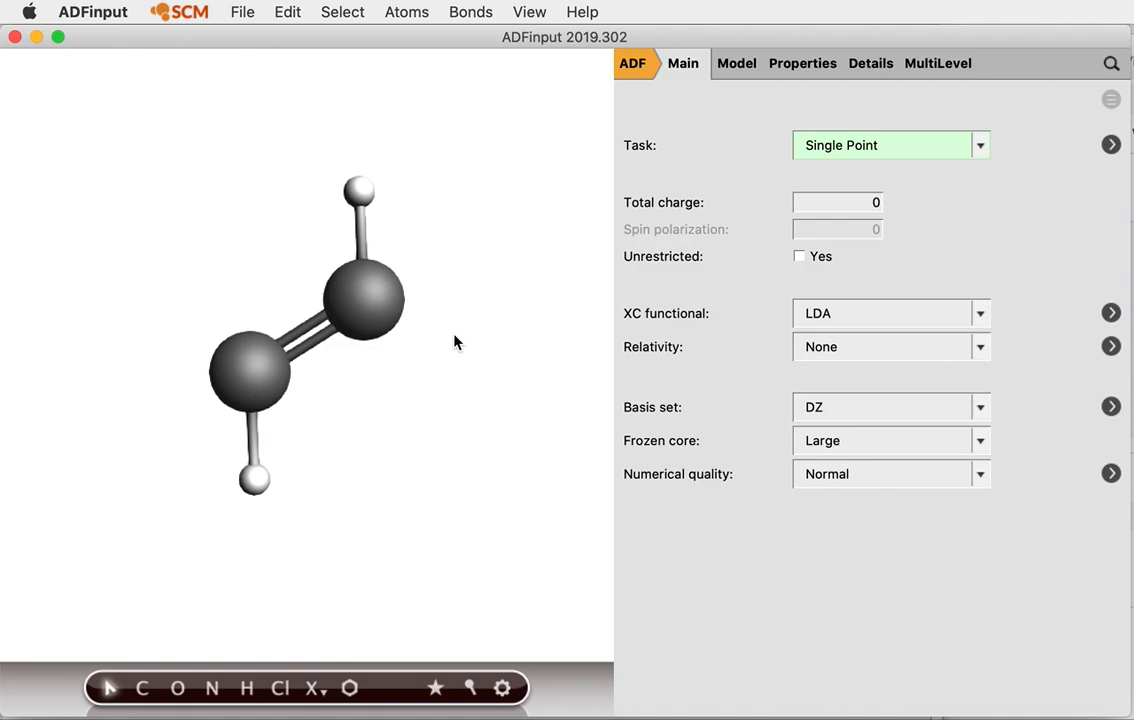
Switch the engine to DFTB and set the periodicity to Chain
{"action": "left_click", "coordinate": [633, 65]}
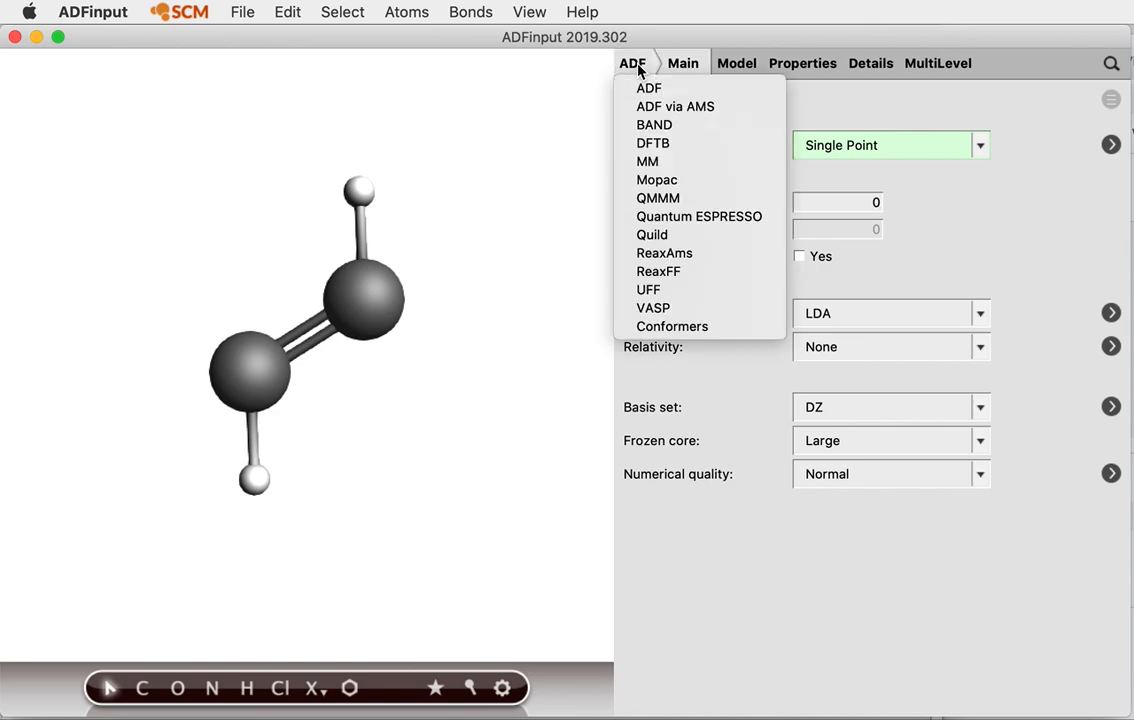
{"action": "left_click", "coordinate": [672, 148]}
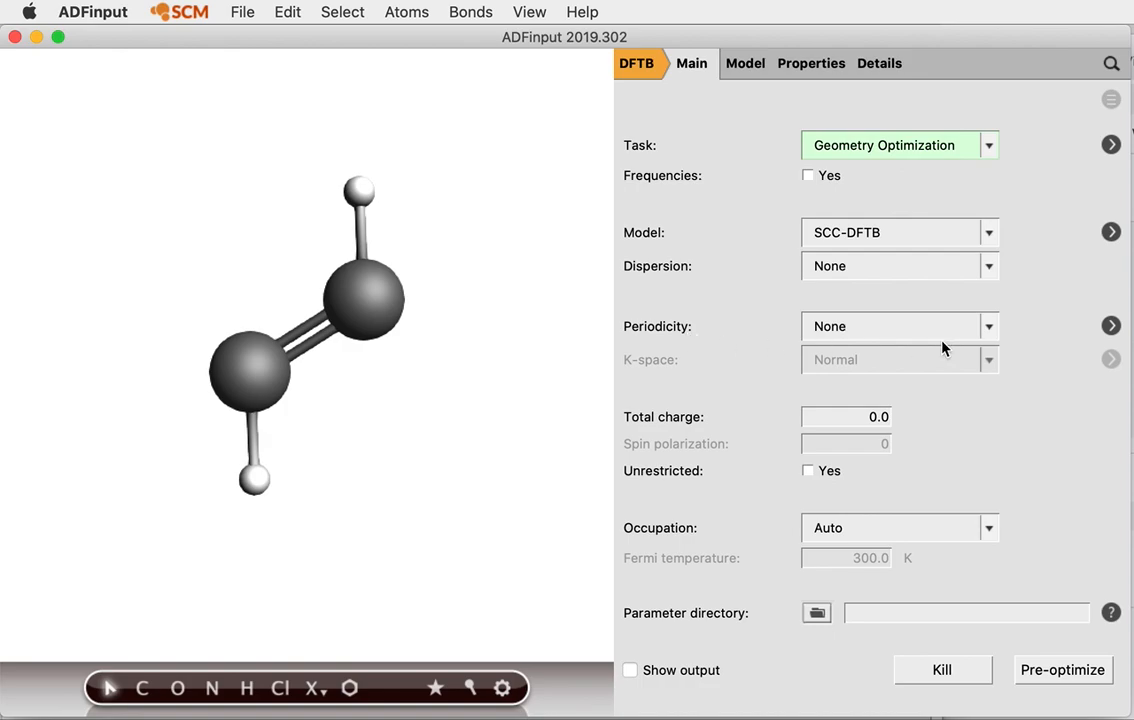
{"action": "mouse_move", "coordinate": [943, 347]}
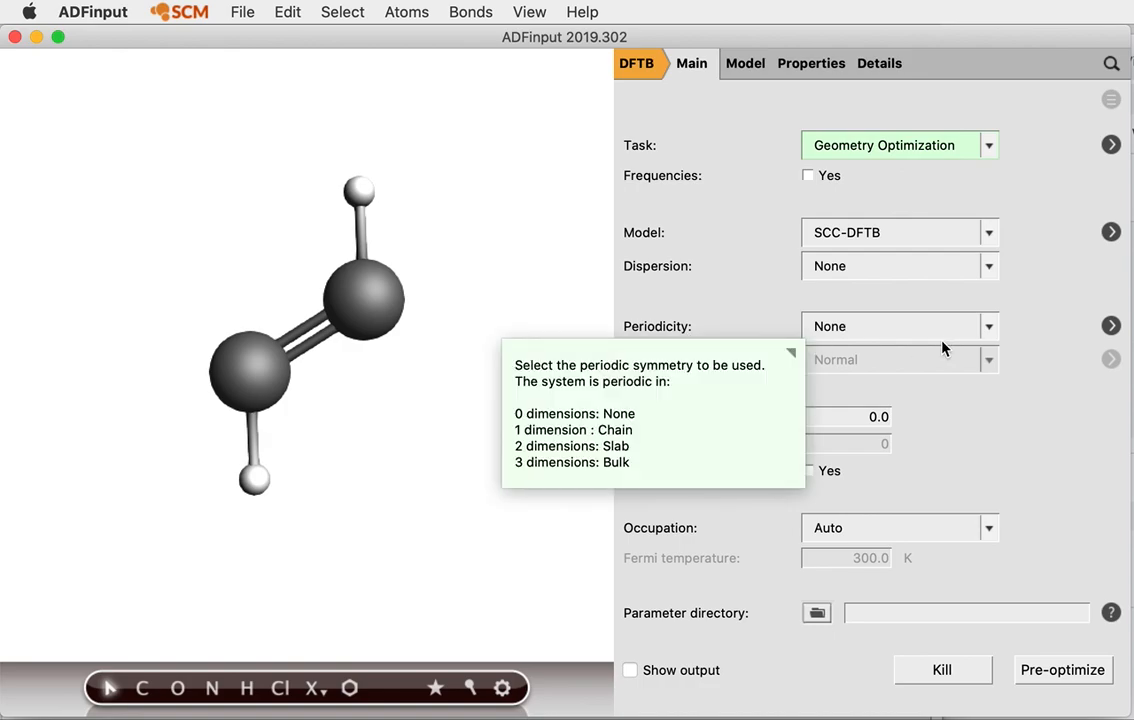
{"action": "left_click", "coordinate": [933, 334]}
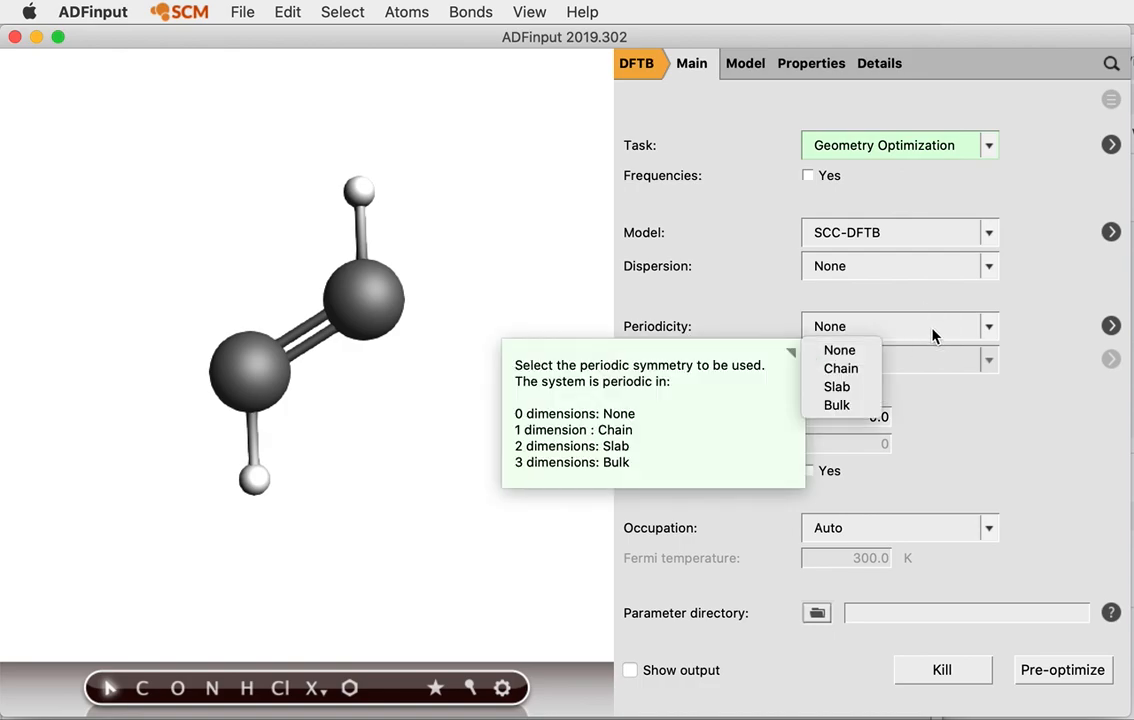
{"action": "left_click", "coordinate": [850, 369]}
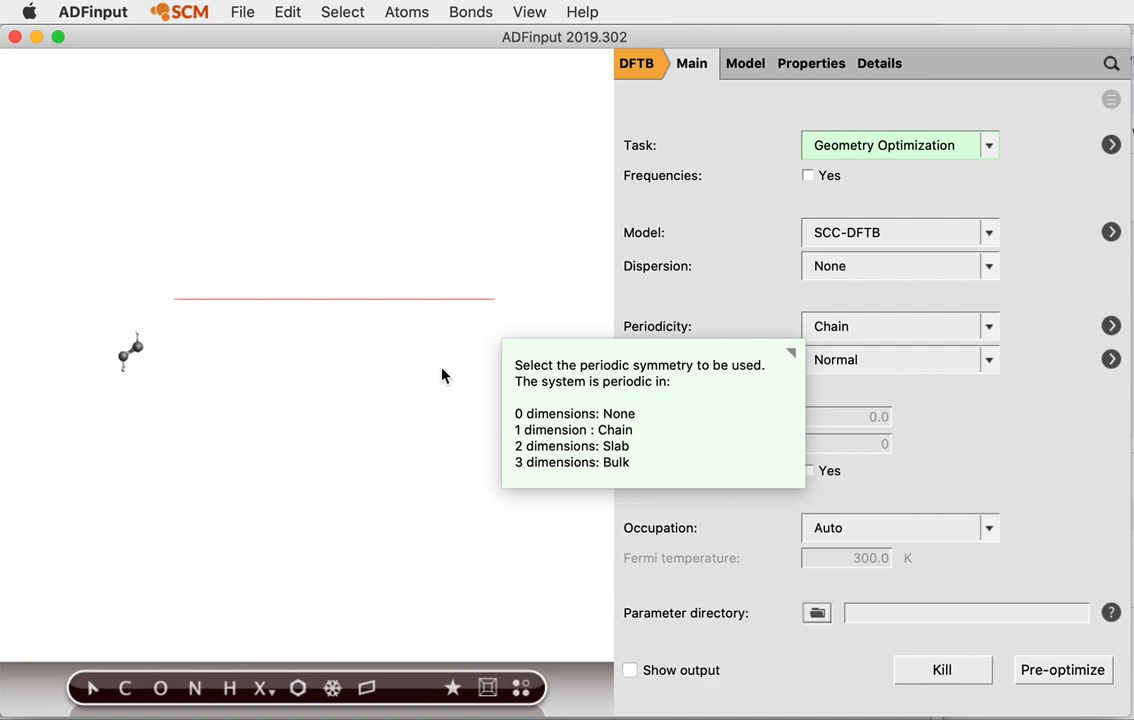
Move all four atoms 8.102 Å onto the red lattice-vector axis and zoom in on them
{"action": "left_click_drag", "start_coordinate": [440, 321], "coordinate": [262, 313]}
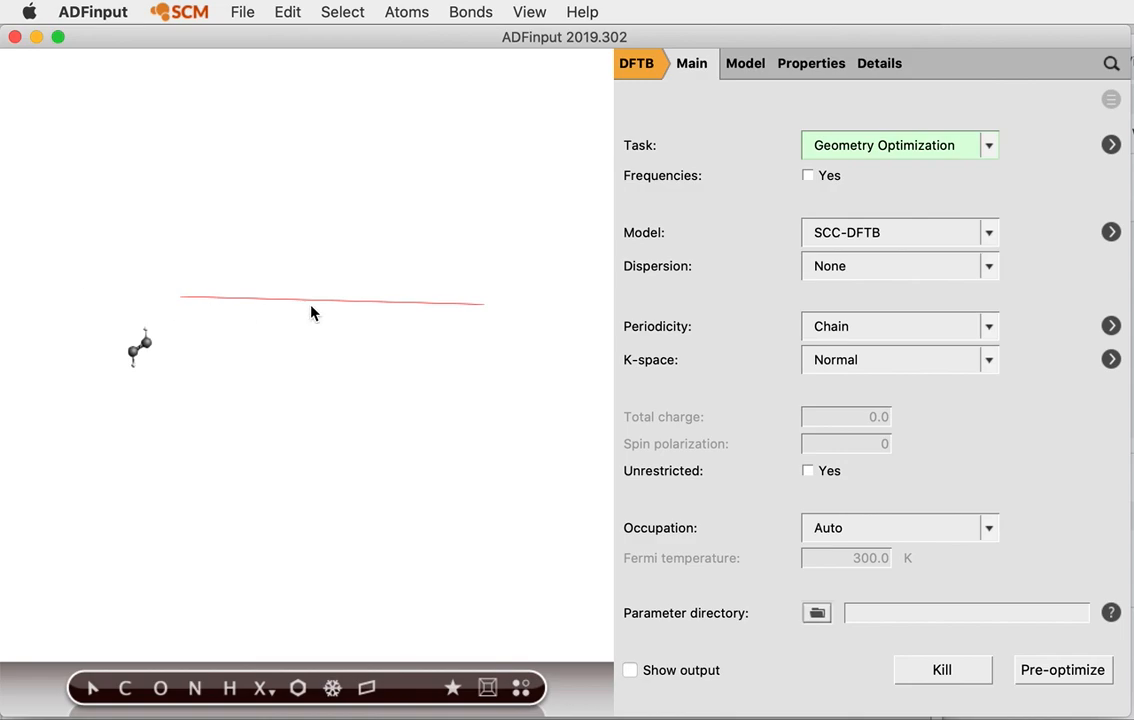
{"action": "left_click_drag", "start_coordinate": [398, 346], "coordinate": [382, 369]}
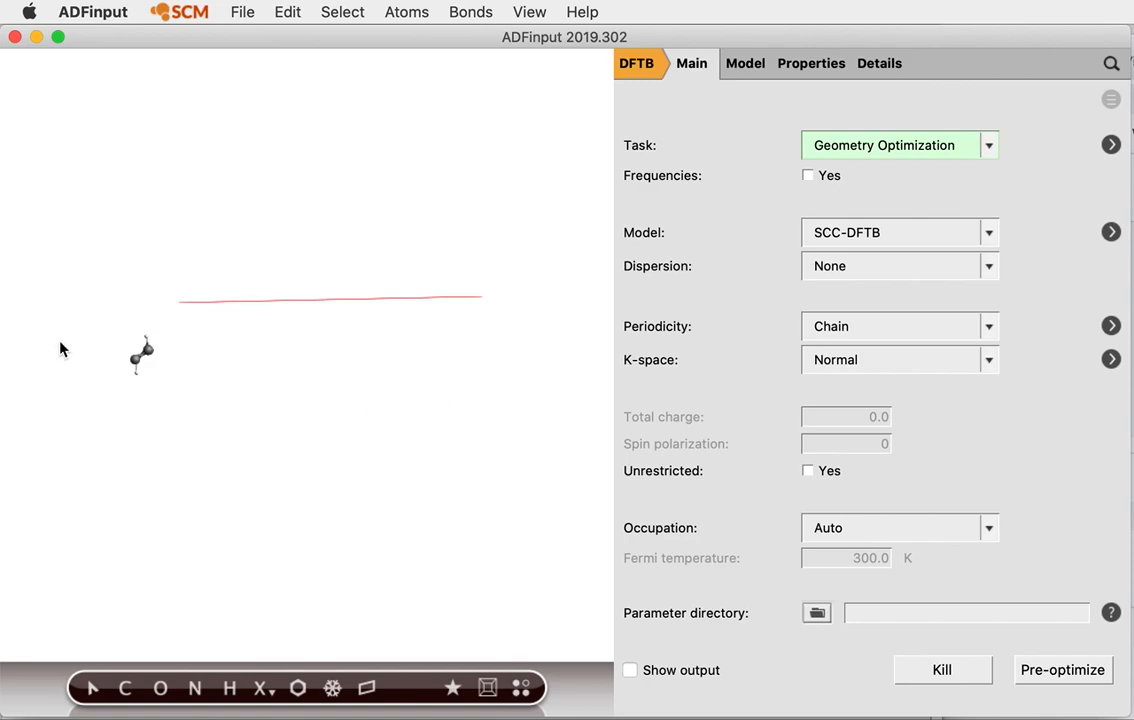
{"action": "left_click", "coordinate": [97, 322]}
{"action": "left_click_drag", "start_coordinate": [97, 322], "coordinate": [233, 296]}
{"action": "left_click", "coordinate": [354, 397]}
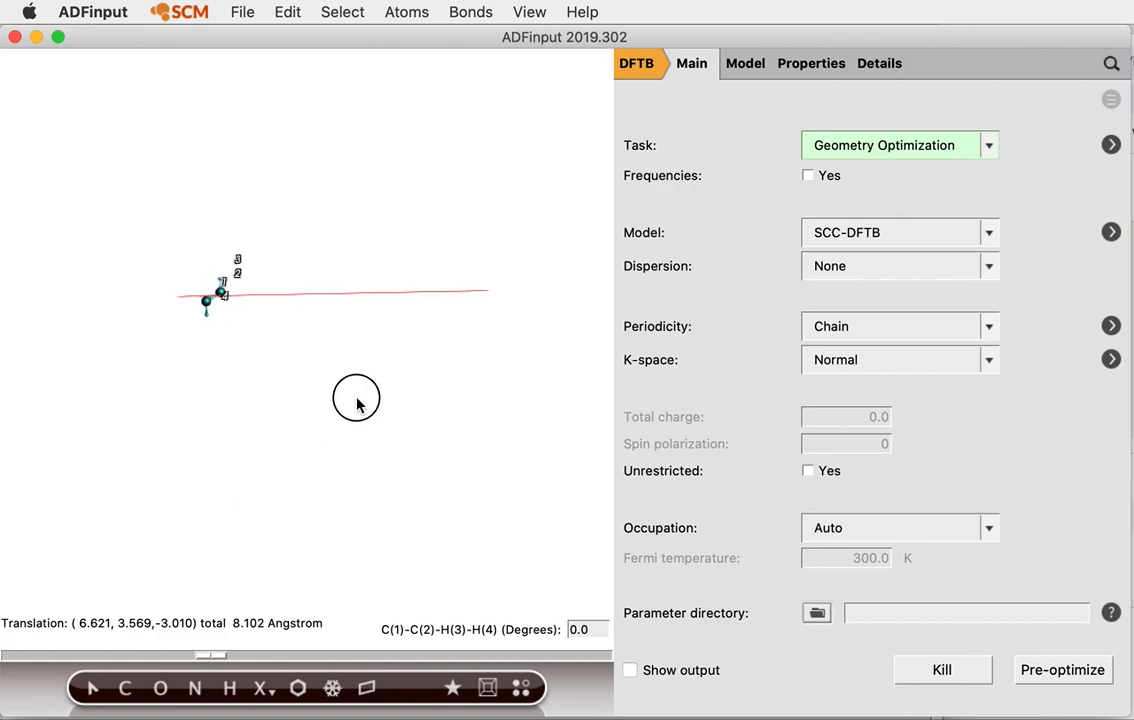
{"action": "scroll", "coordinate": [363, 393], "scroll_direction": "up", "scroll_amount": 5}
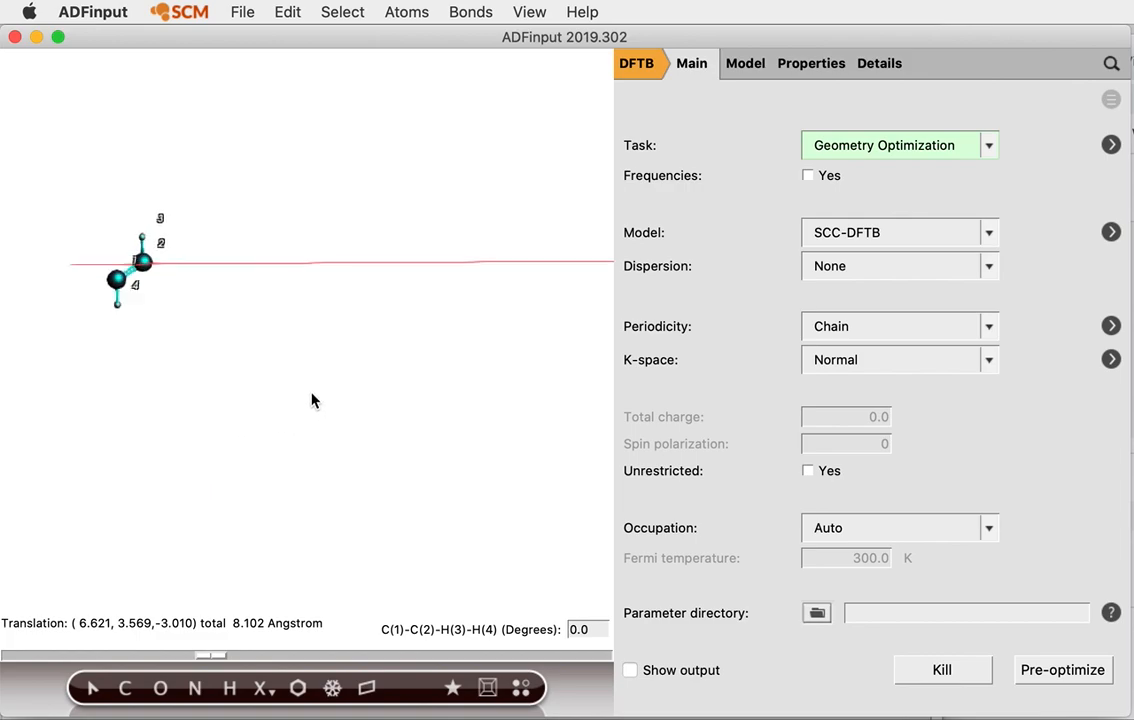
{"action": "middle_click_drag", "start_coordinate": [90, 334], "coordinate": [314, 380]}
{"action": "scroll", "coordinate": [382, 382], "scroll_direction": "up", "scroll_amount": 5}
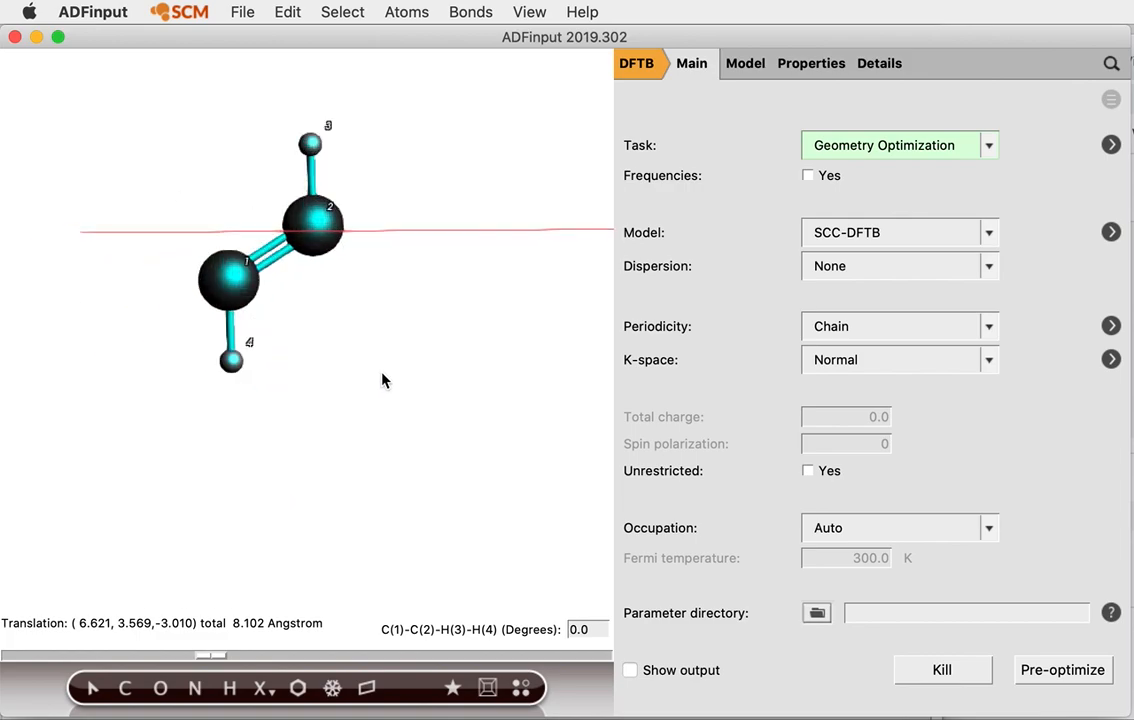
{"action": "scroll", "coordinate": [378, 389], "scroll_direction": "up", "scroll_amount": 2}
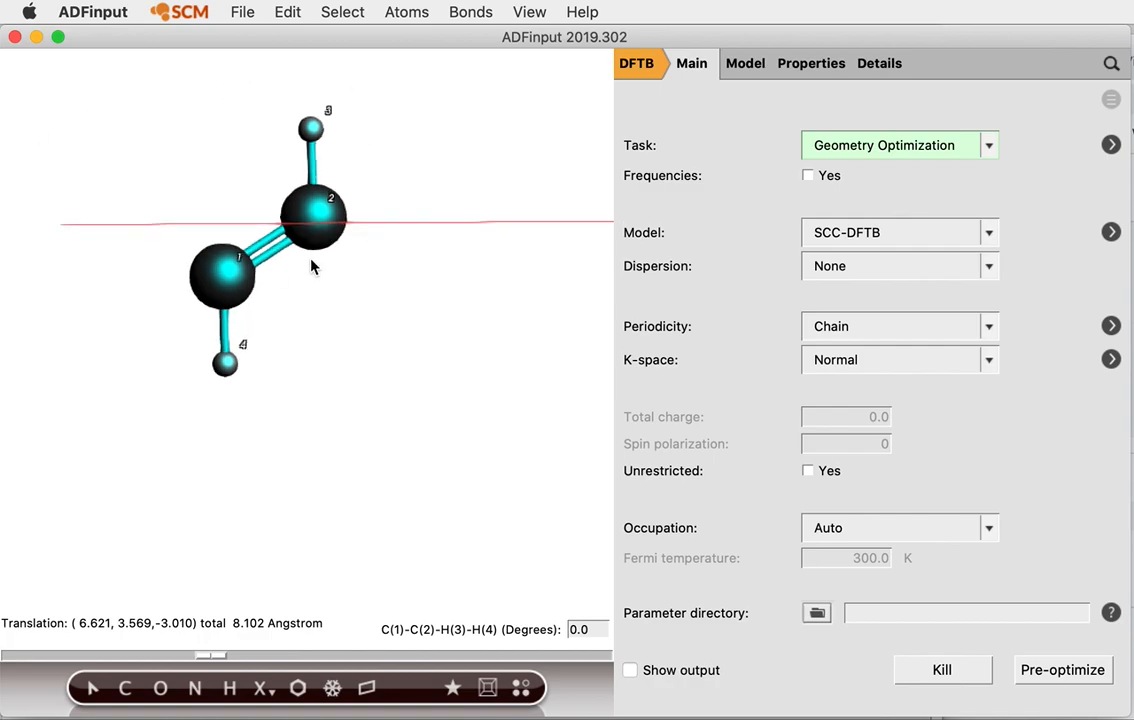
{"action": "left_click", "coordinate": [360, 309]}
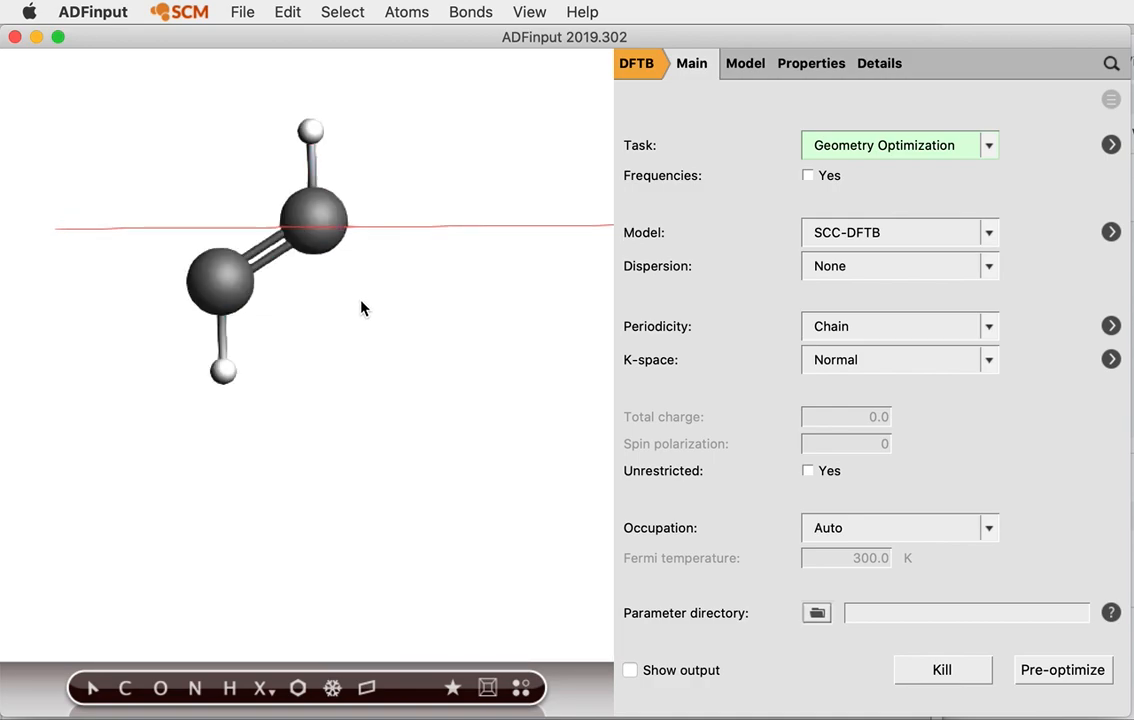
Nudge the whole HC=CH unit 0.574 Å so its carbons straddle the chain axis
{"action": "key", "text": "super+c"}
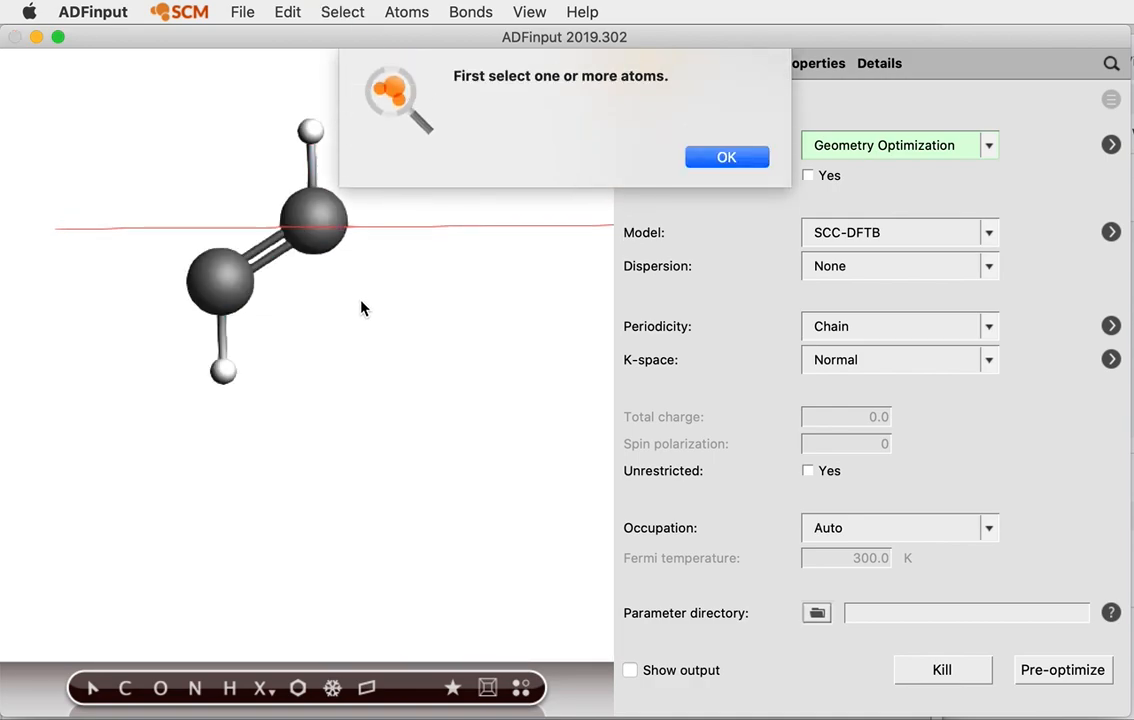
{"action": "left_click", "coordinate": [729, 161]}
{"action": "left_click", "coordinate": [318, 222]}
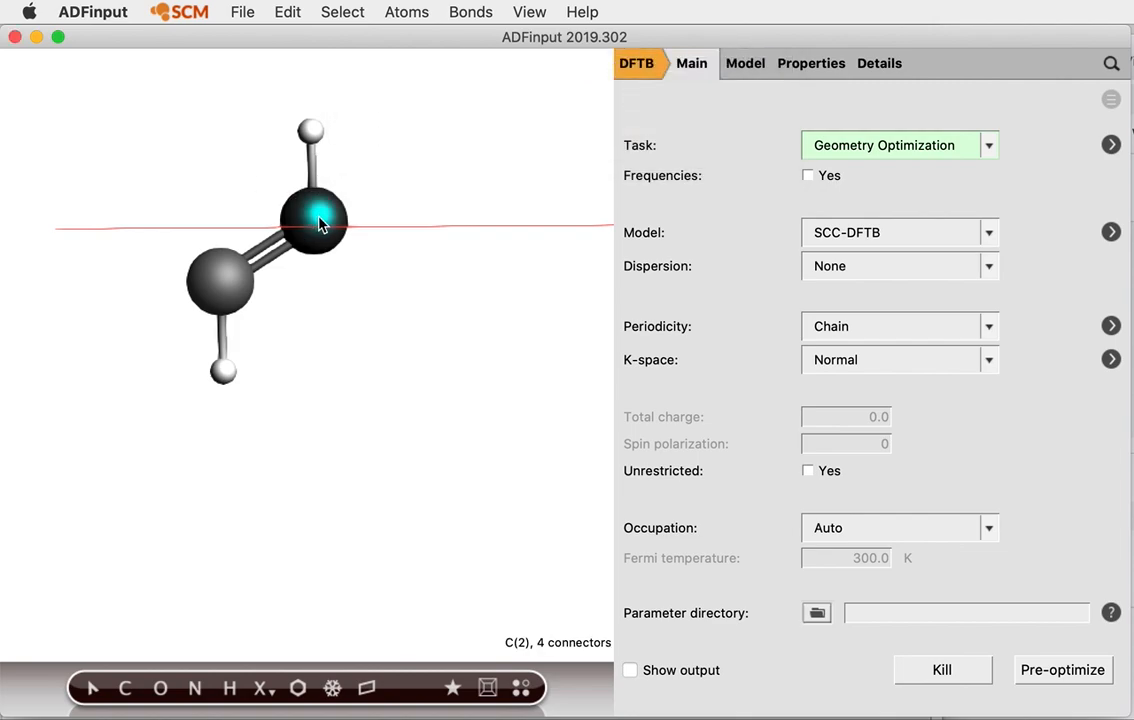
{"action": "double_click", "coordinate": [318, 222]}
{"action": "left_click", "coordinate": [44, 112]}
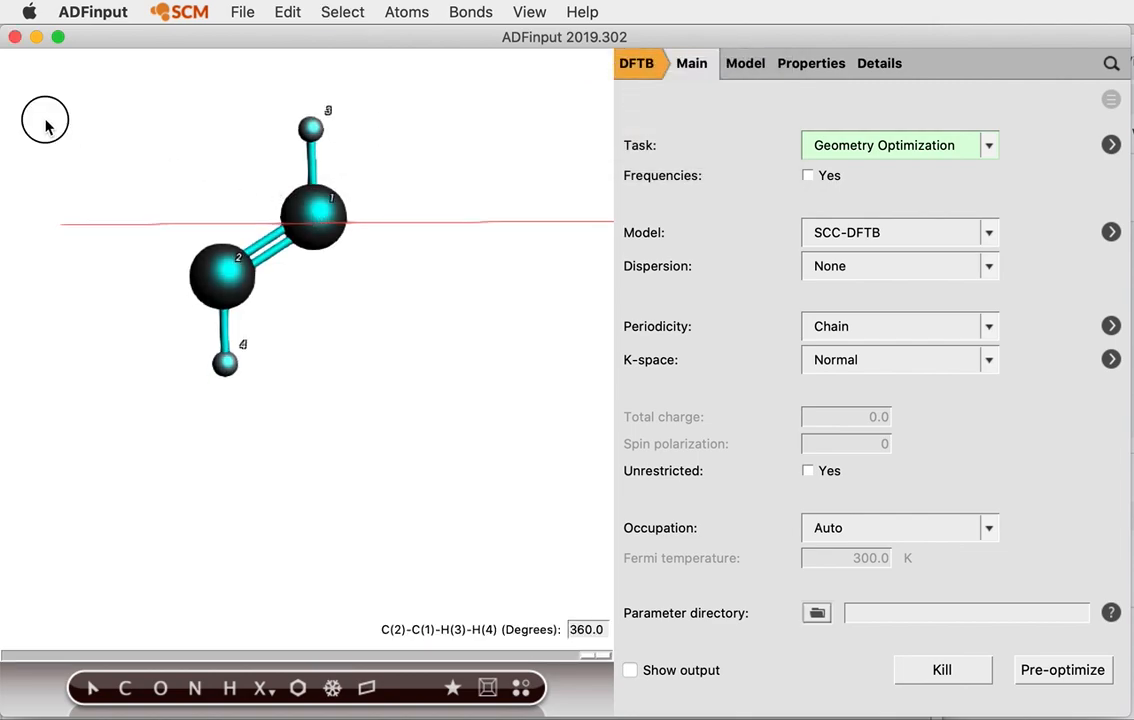
{"action": "left_click_drag", "start_coordinate": [107, 91], "coordinate": [417, 407]}
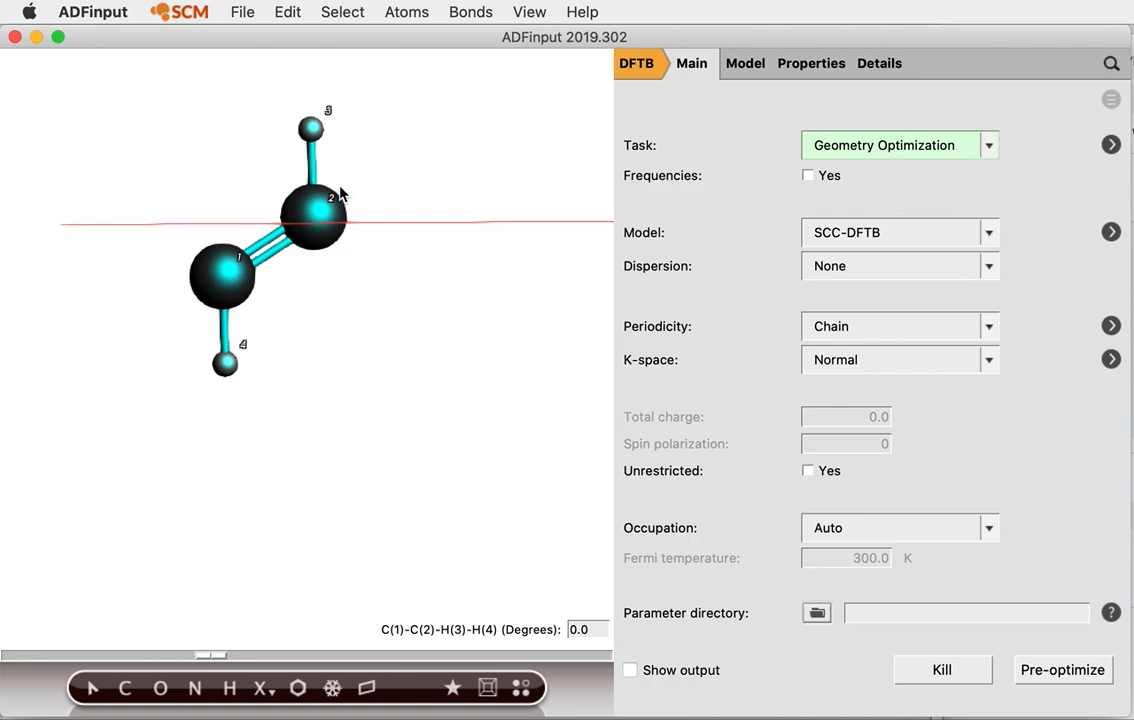
{"action": "left_click_drag", "start_coordinate": [313, 208], "coordinate": [235, 79]}
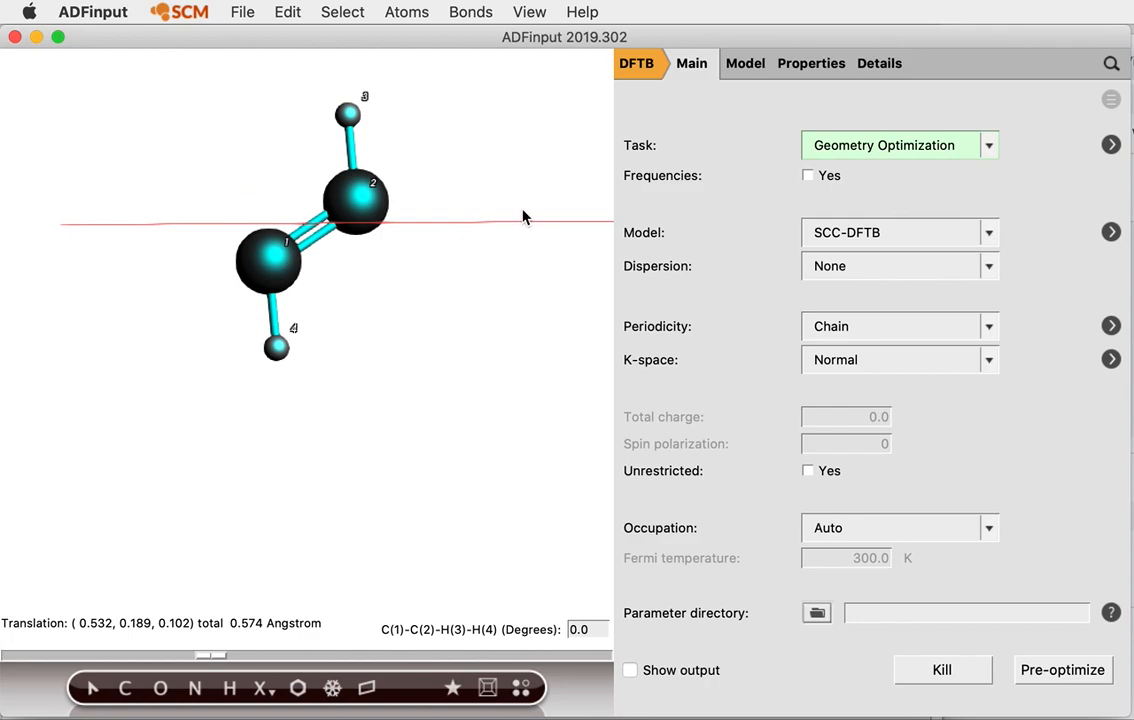
{"action": "left_click", "coordinate": [467, 389]}
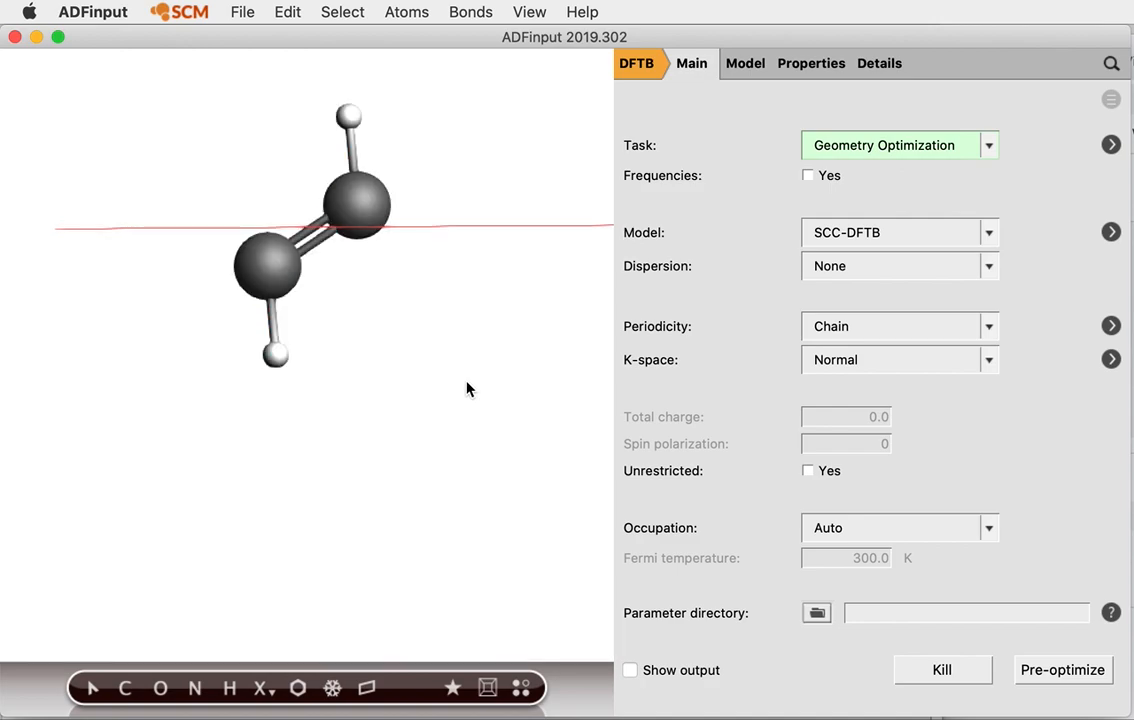
Display three periodic copies of the unit along the chain (range −1 to 1)
{"action": "left_click", "coordinate": [522, 689]}
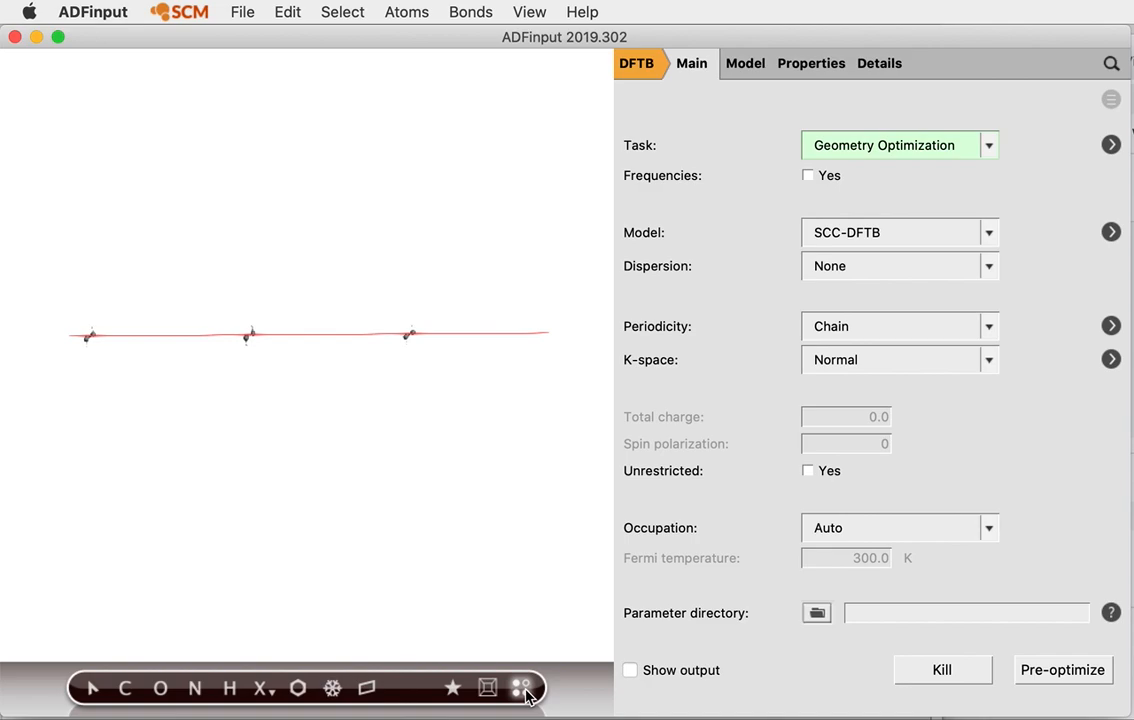
{"action": "left_click", "coordinate": [524, 690]}
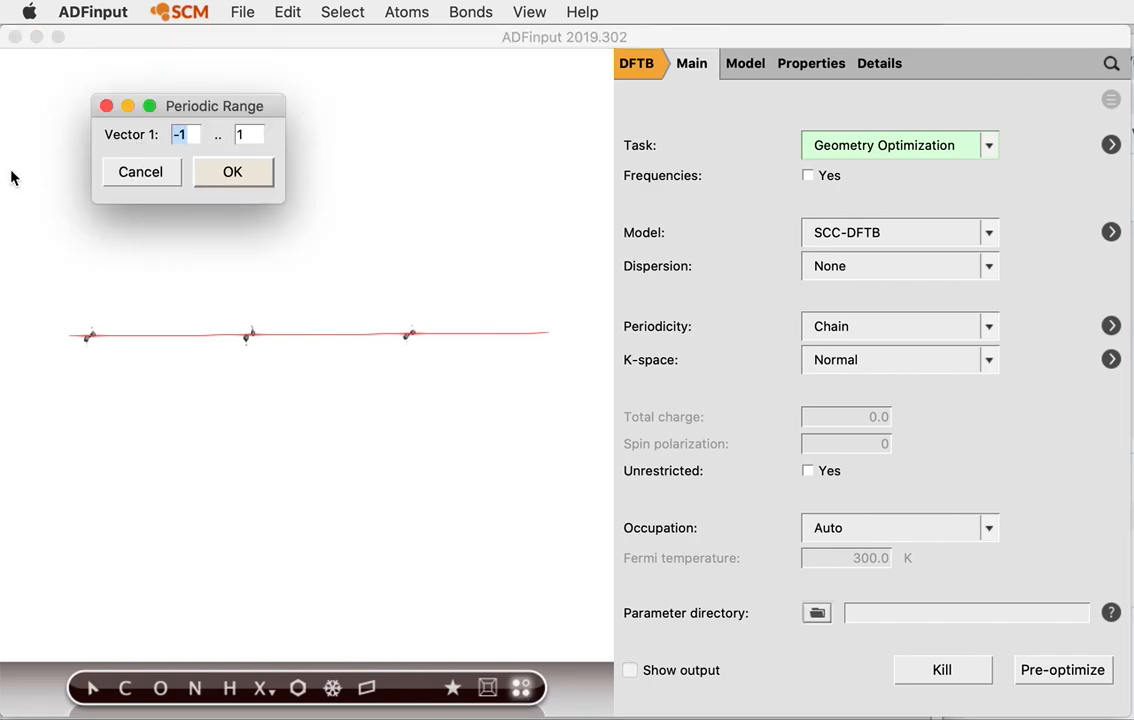
{"action": "left_click", "coordinate": [106, 105]}
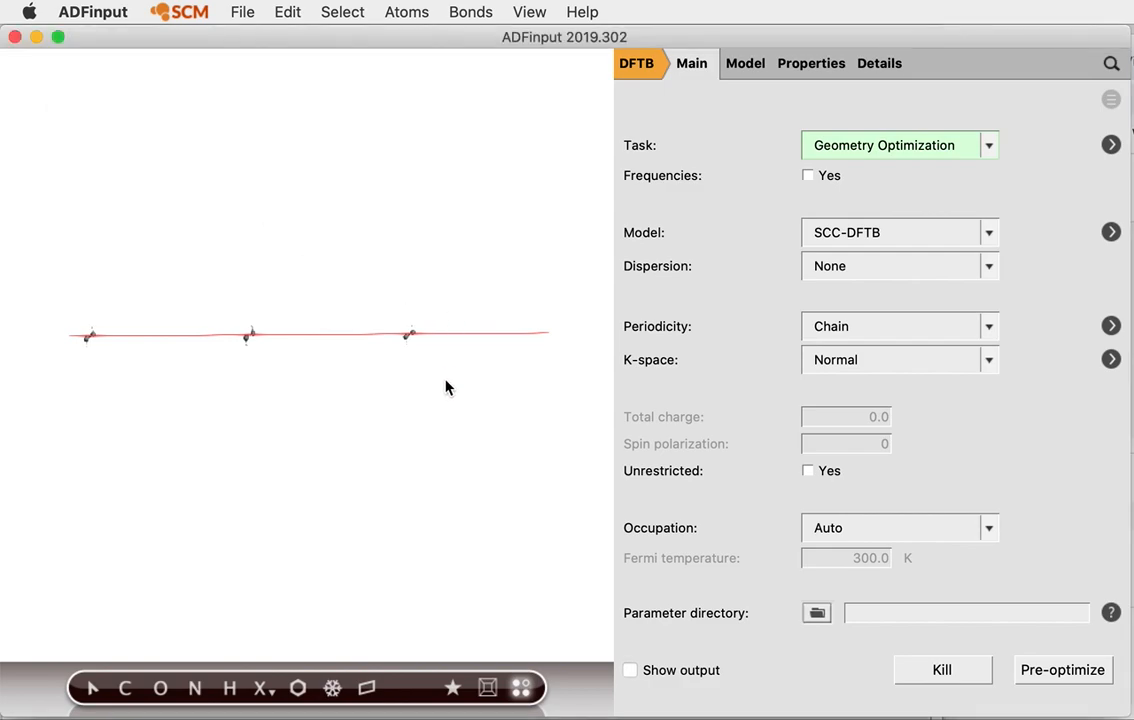
{"action": "scroll", "coordinate": [446, 387], "scroll_direction": "up", "scroll_amount": 3}
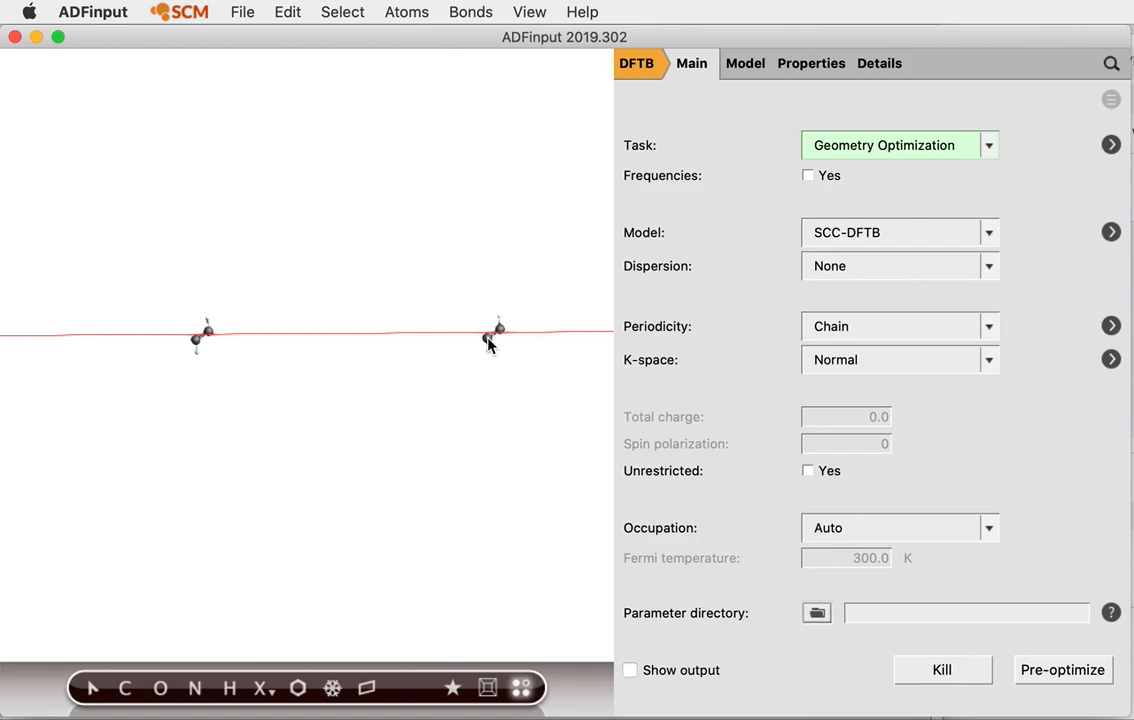
Change lattice vector a from 25.0 to 3 Å in the Lattice settings
{"action": "left_click", "coordinate": [748, 66]}
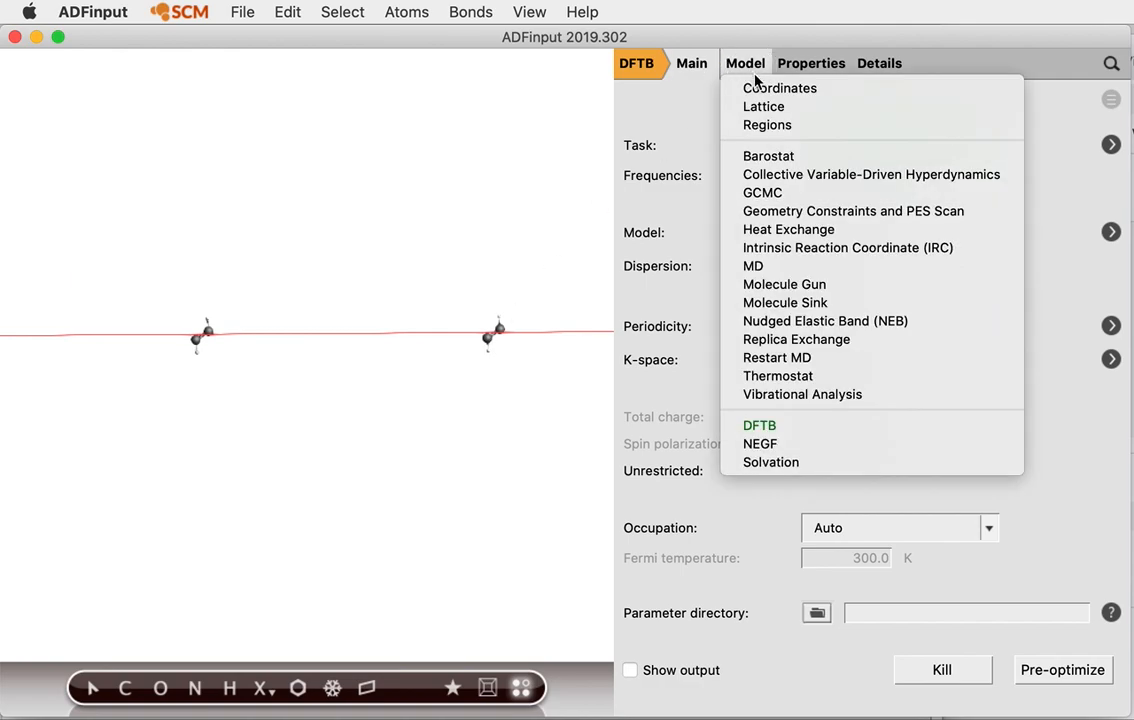
{"action": "left_click", "coordinate": [766, 108]}
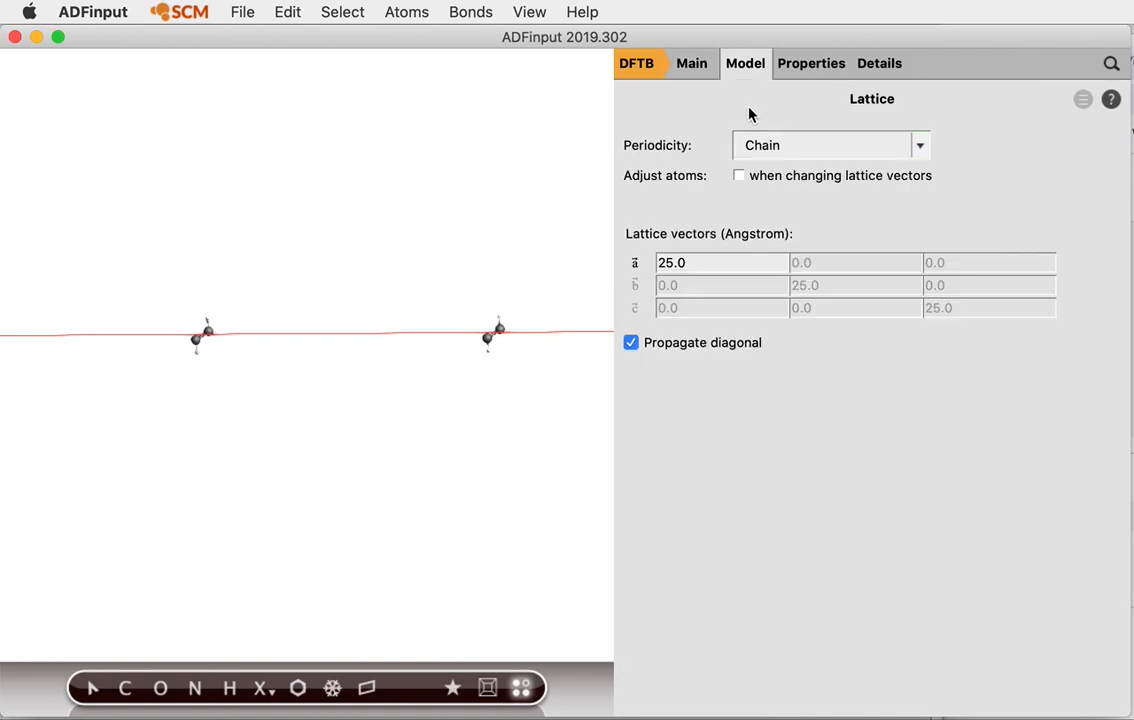
{"action": "left_click_drag", "start_coordinate": [710, 264], "coordinate": [640, 268]}
{"action": "type", "text": "3"}
Measure the C=C bond between two bonded carbons, reading 135.0 pm
{"action": "scroll", "coordinate": [375, 352], "scroll_direction": "up", "scroll_amount": 3}
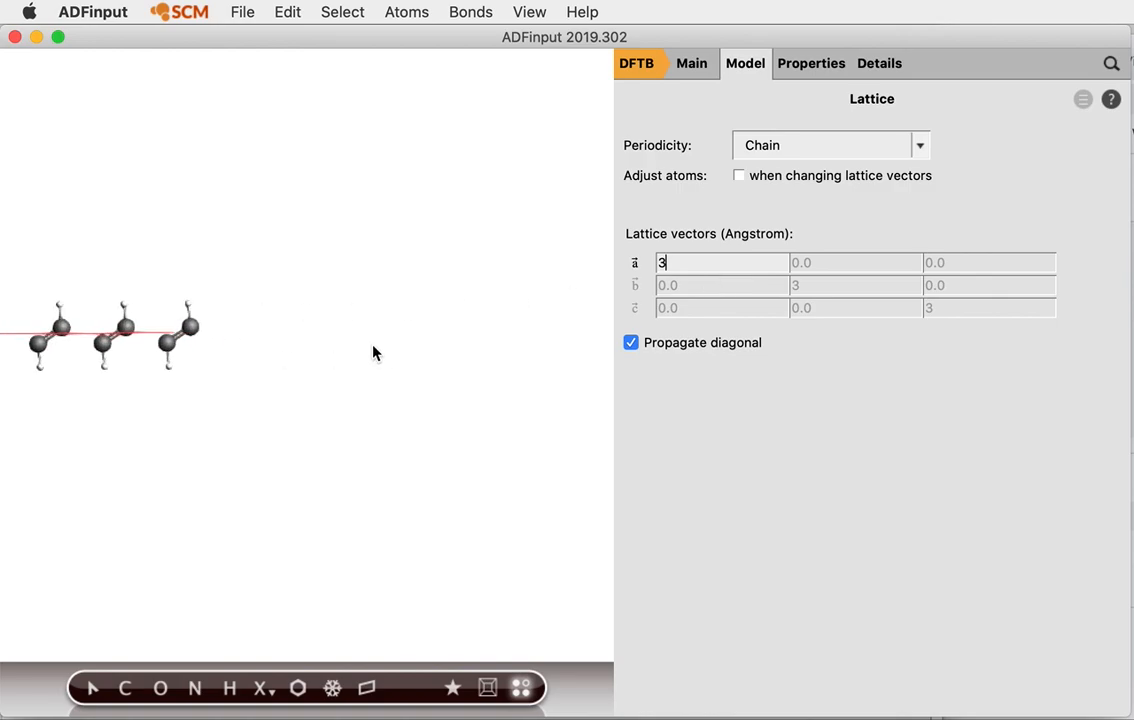
{"action": "left_click", "coordinate": [129, 327]}
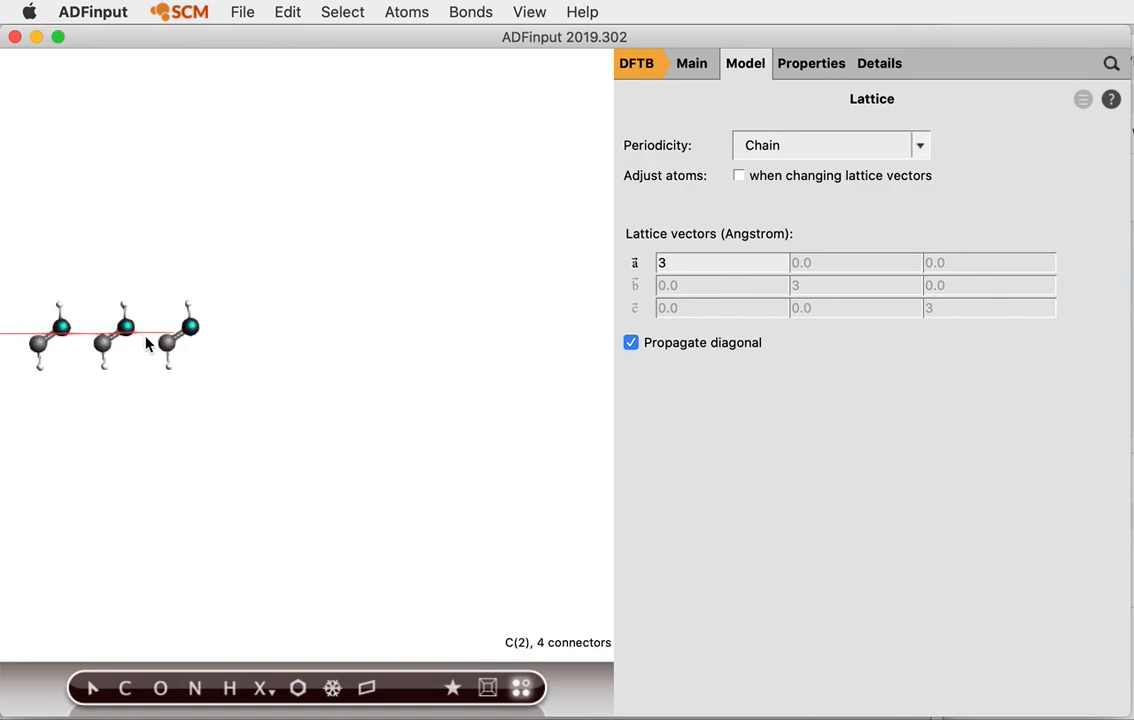
{"action": "left_click", "coordinate": [168, 342], "text": "shift"}
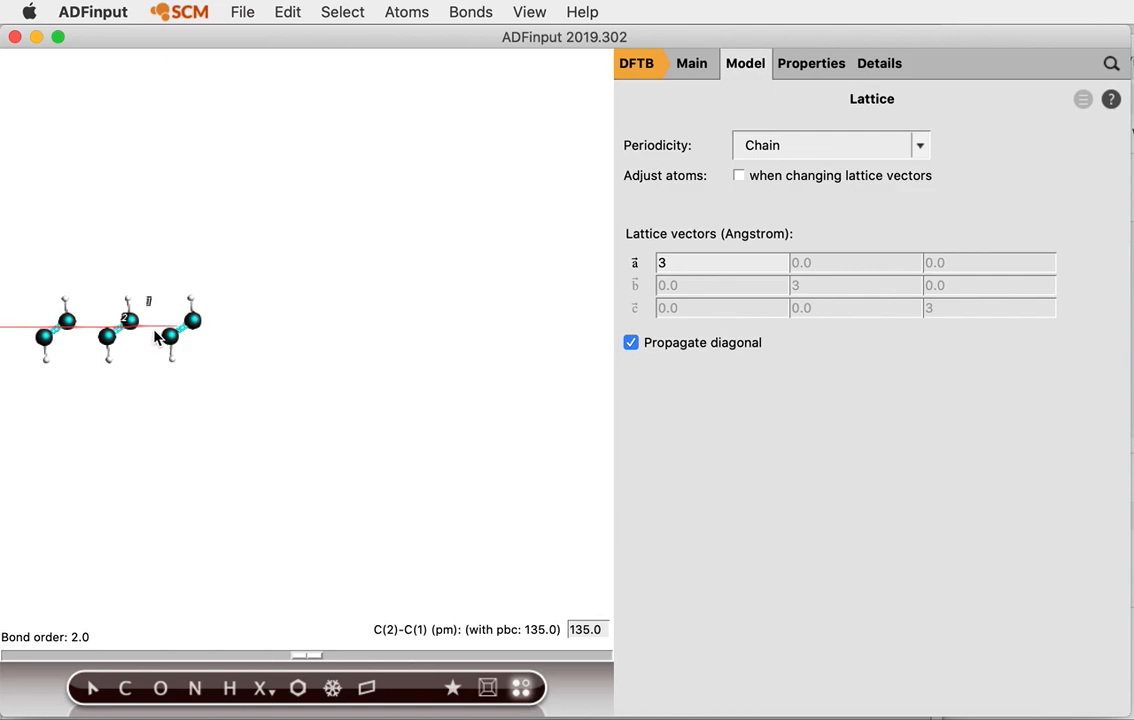
Set lattice vector a to 2.5 Å and go back to the Main settings
{"action": "left_click", "coordinate": [710, 262]}
{"action": "type", "text": "2"}
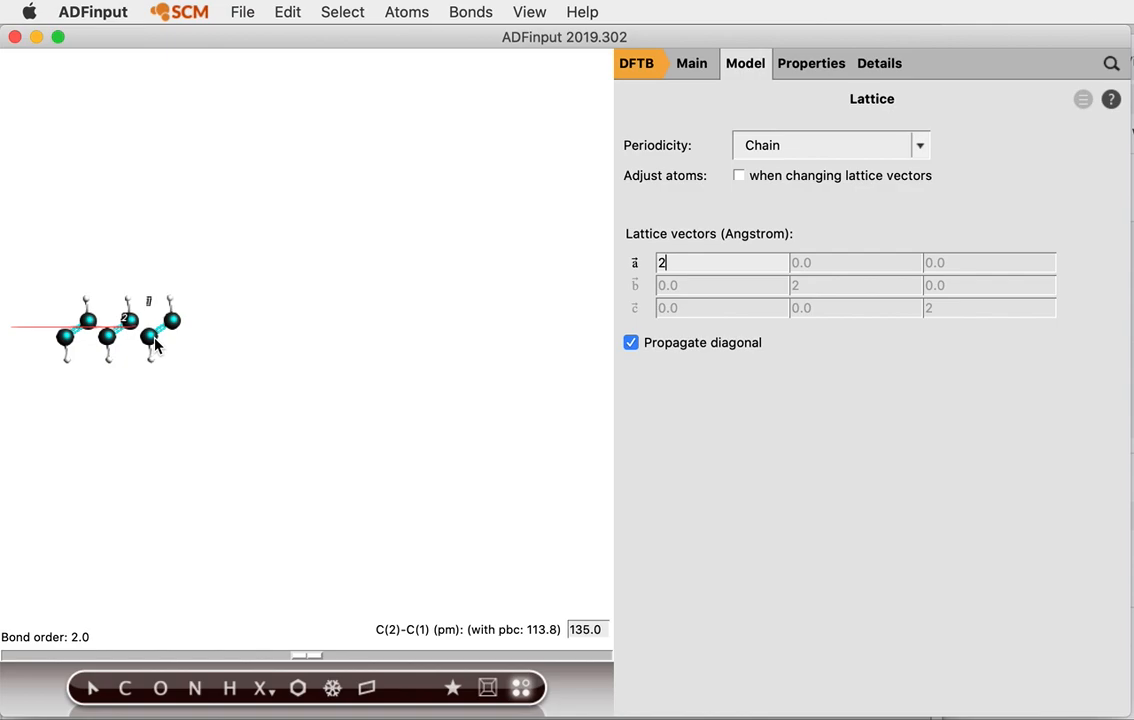
{"action": "type", "text": ".5"}
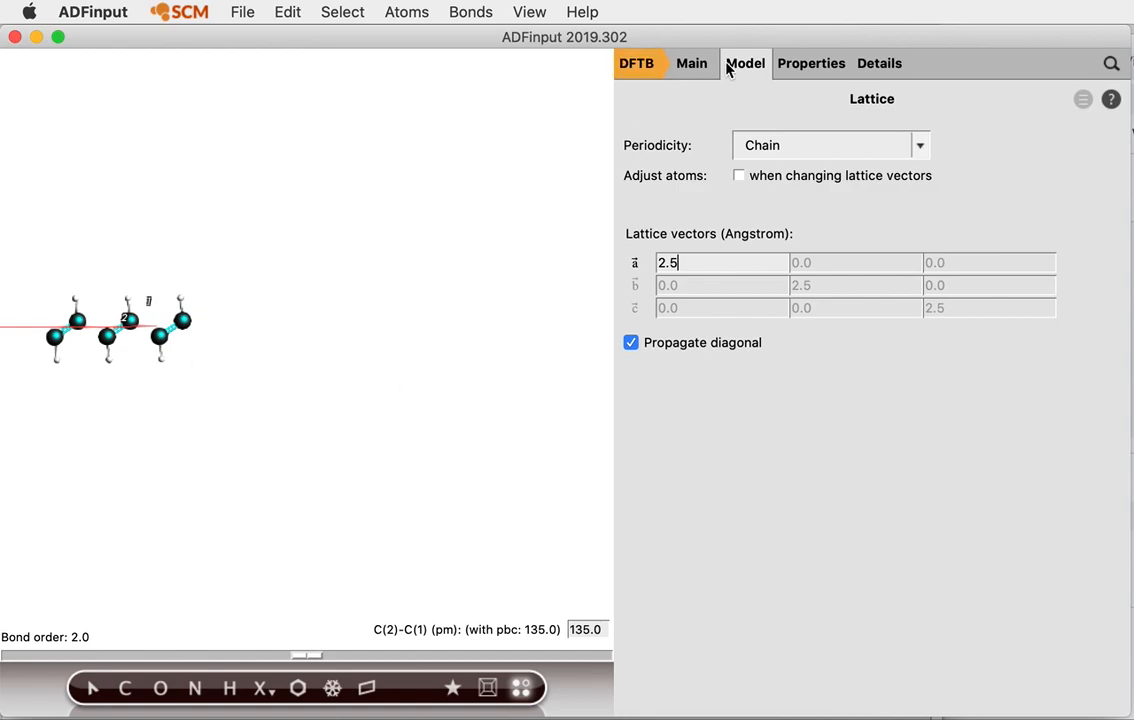
{"action": "left_click", "coordinate": [681, 66]}
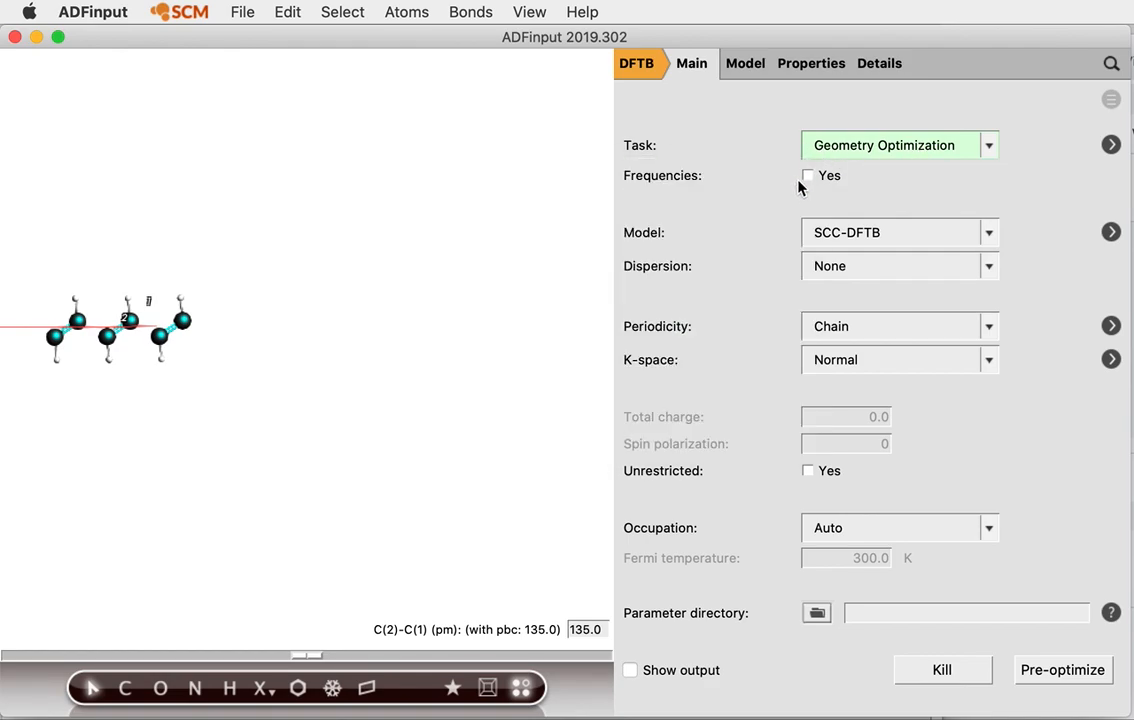
Open the DFTB Geometry Optimization details page from the arrow next to Task
{"action": "left_click", "coordinate": [348, 407]}
{"action": "left_click", "coordinate": [1111, 146]}
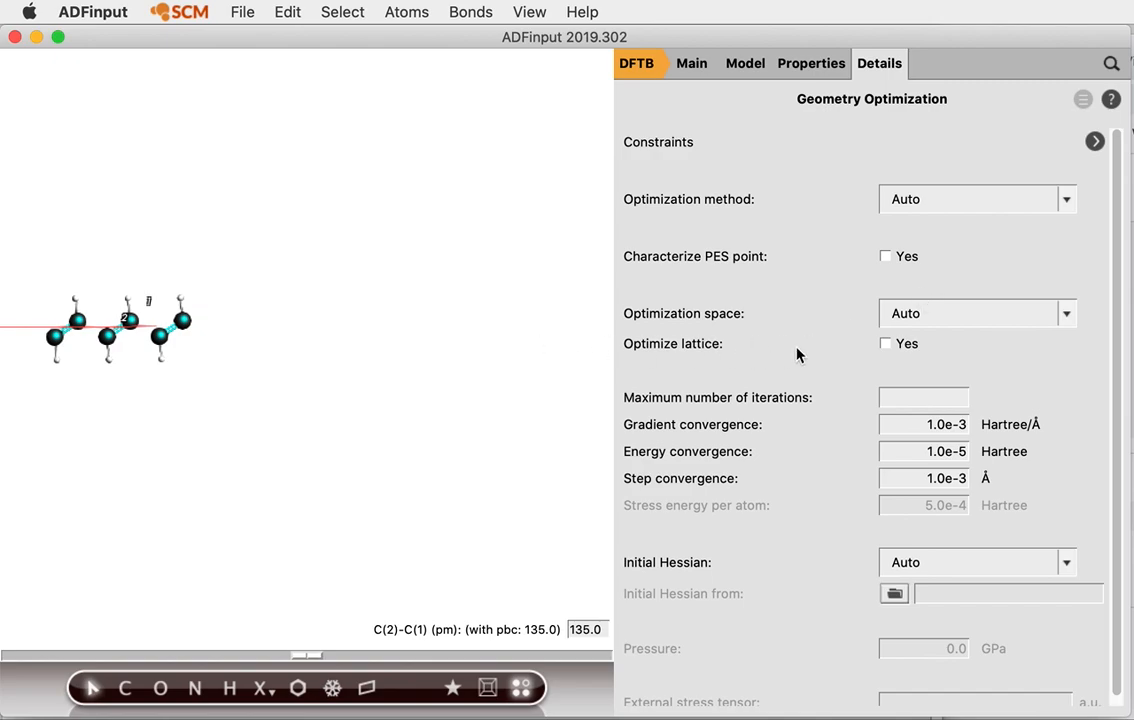
Set Optimize lattice to Yes, then go back to the Main DFTB settings
{"action": "left_click", "coordinate": [886, 344]}
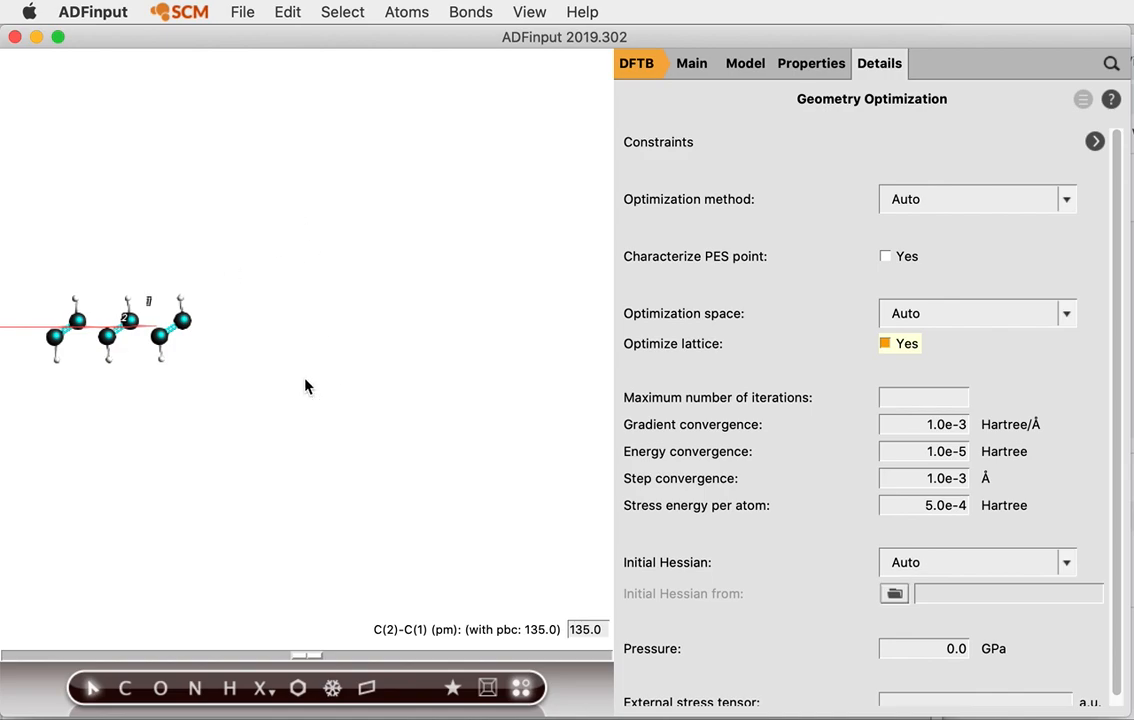
{"action": "left_click", "coordinate": [238, 383]}
{"action": "scroll", "coordinate": [249, 394], "scroll_direction": "up", "scroll_amount": 3}
{"action": "middle_click_drag", "start_coordinate": [247, 393], "coordinate": [448, 418]}
{"action": "scroll", "coordinate": [494, 431], "scroll_direction": "up", "scroll_amount": 5}
{"action": "scroll", "coordinate": [501, 435], "scroll_direction": "up", "scroll_amount": 2}
{"action": "scroll", "coordinate": [450, 420], "scroll_direction": "up", "scroll_amount": 5}
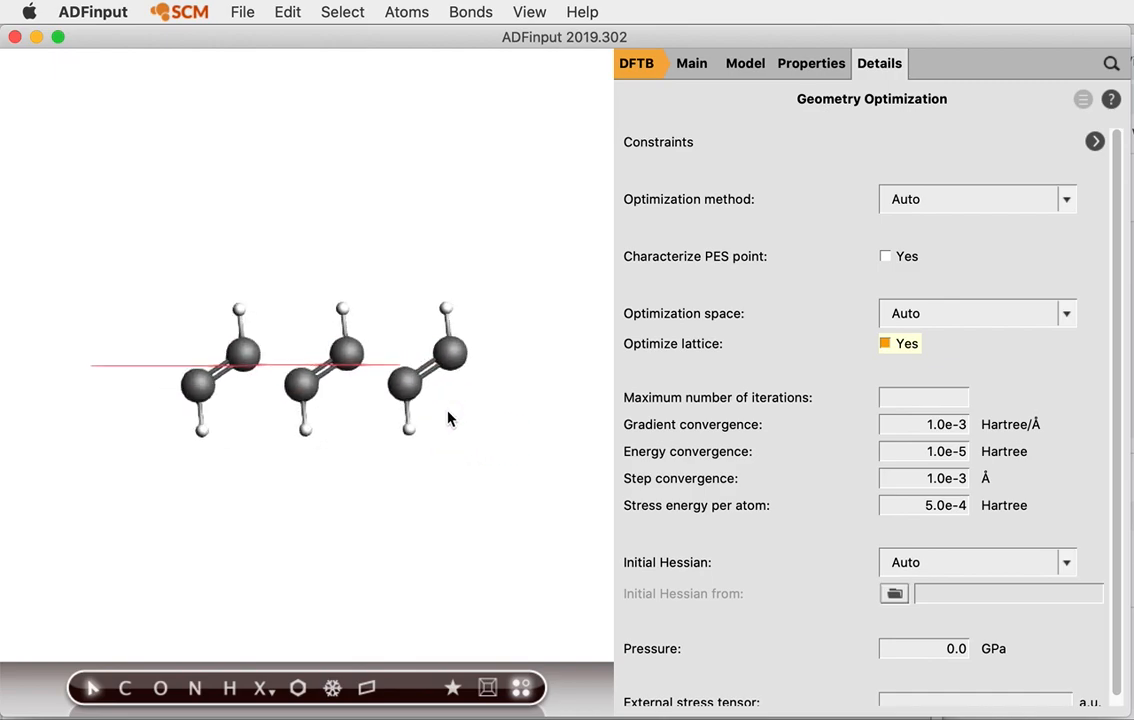
{"action": "middle_click_drag", "start_coordinate": [539, 445], "coordinate": [482, 404]}
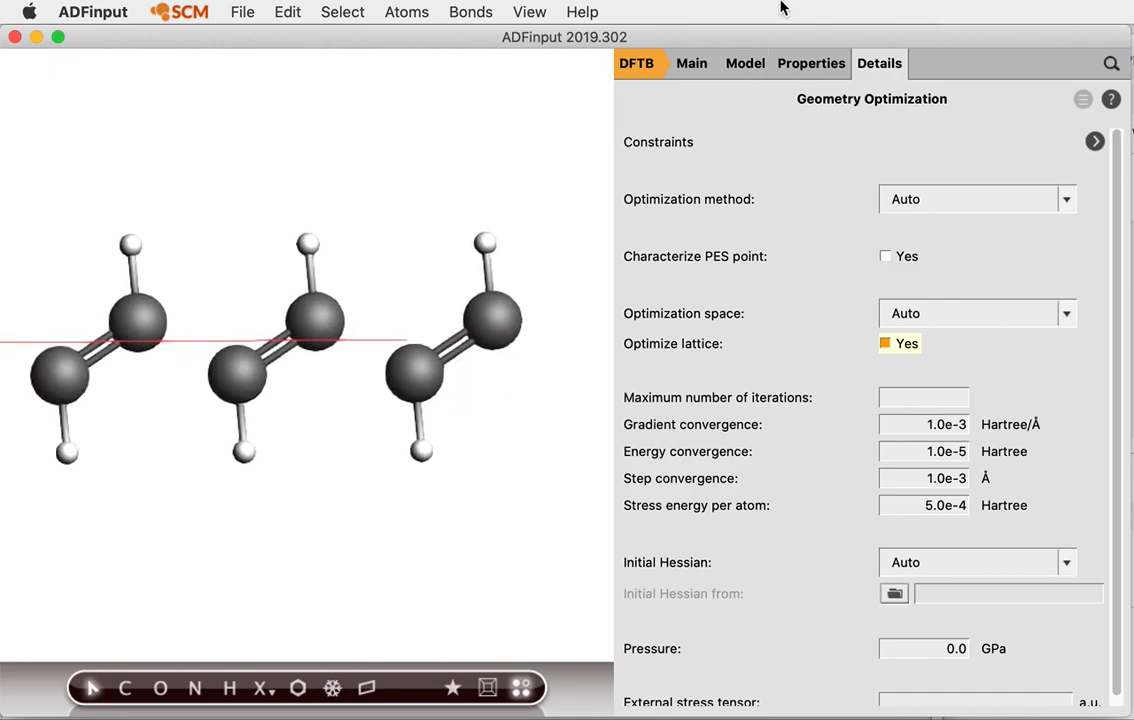
{"action": "left_click", "coordinate": [700, 70]}
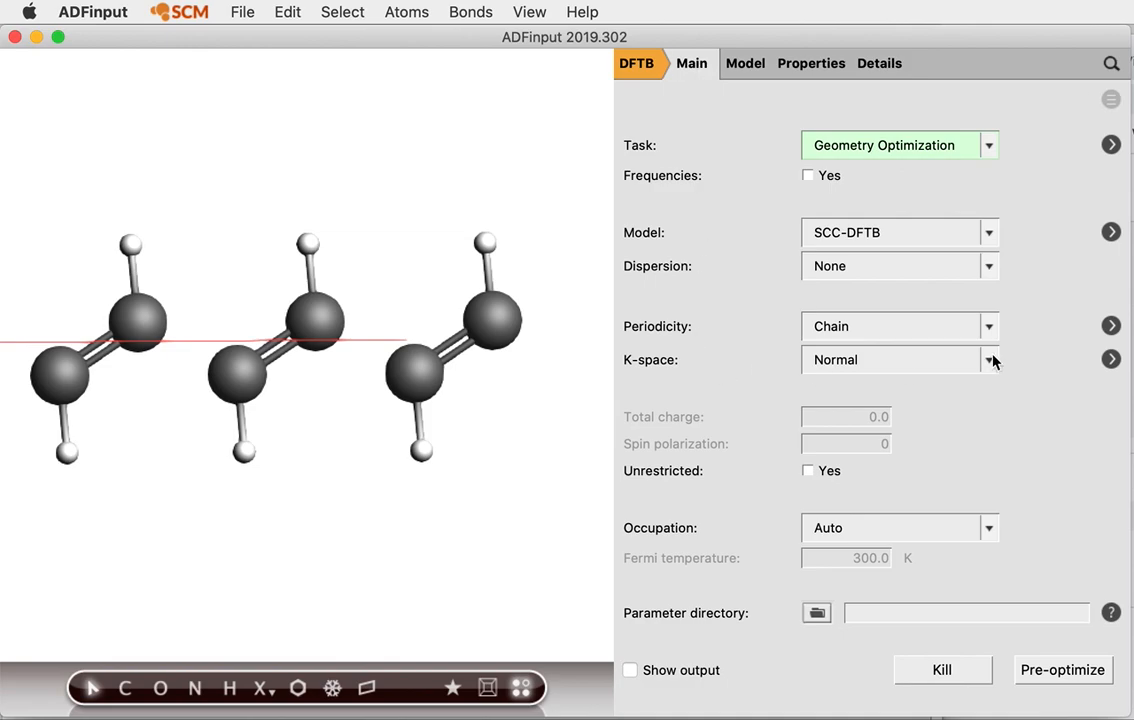
{"action": "mouse_move", "coordinate": [885, 233]}
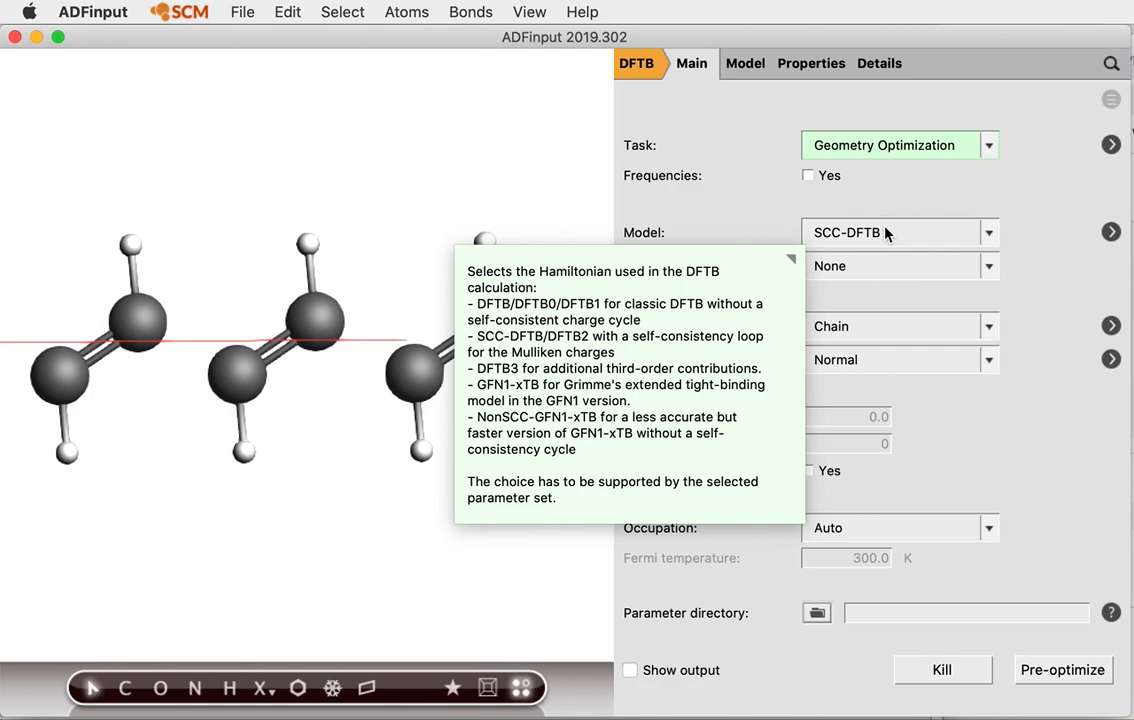
Change the DFTB model from SCC-DFTB to DFTB3, keeping dispersion at None
{"action": "left_click", "coordinate": [885, 233]}
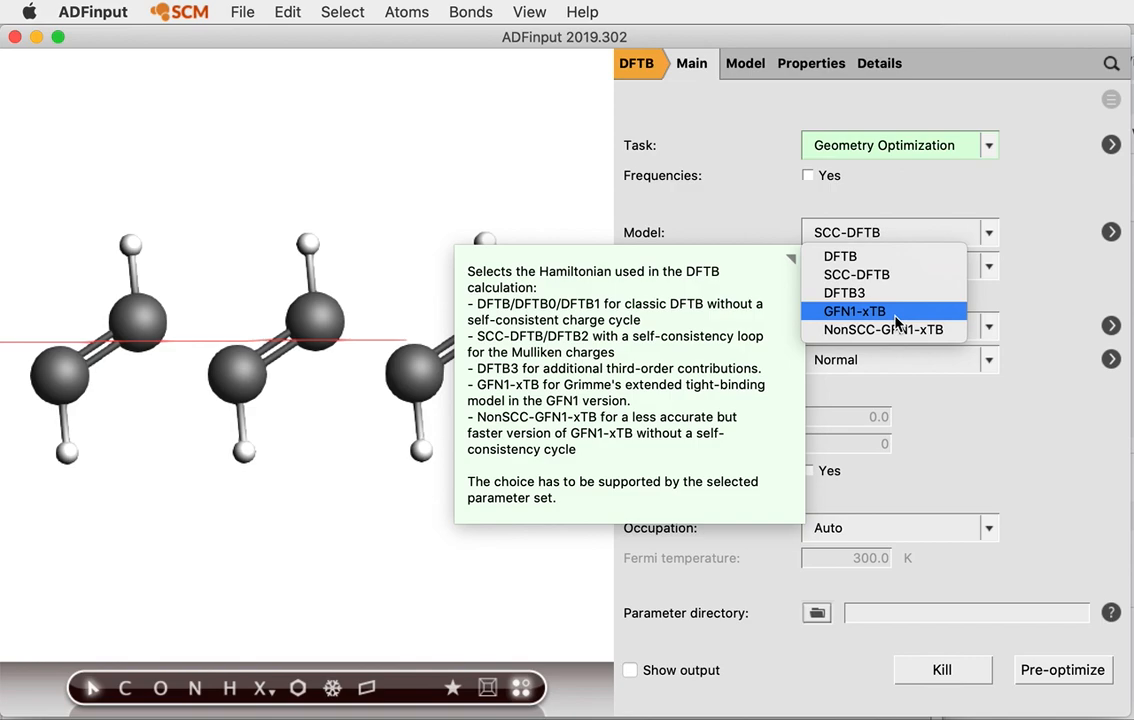
{"action": "left_click", "coordinate": [820, 292]}
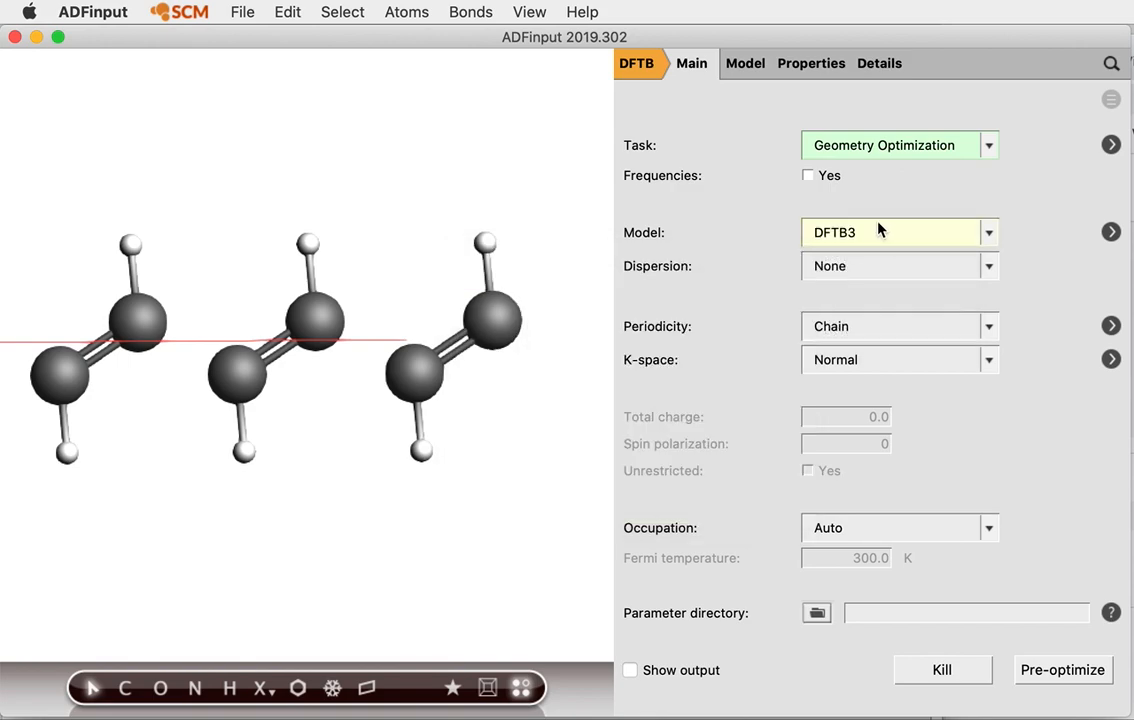
{"action": "left_click", "coordinate": [850, 266]}
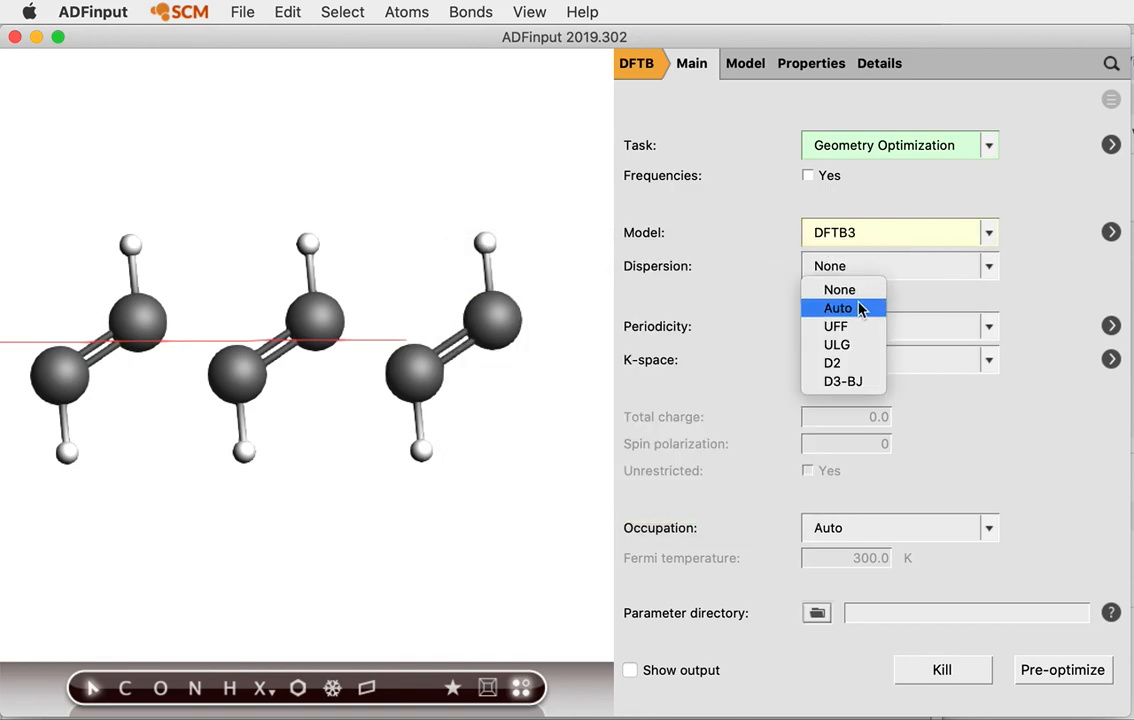
Set dispersion to D3-BJ and the parameter directory to DFTB.org/3ob-3-1
{"action": "left_click", "coordinate": [829, 384]}
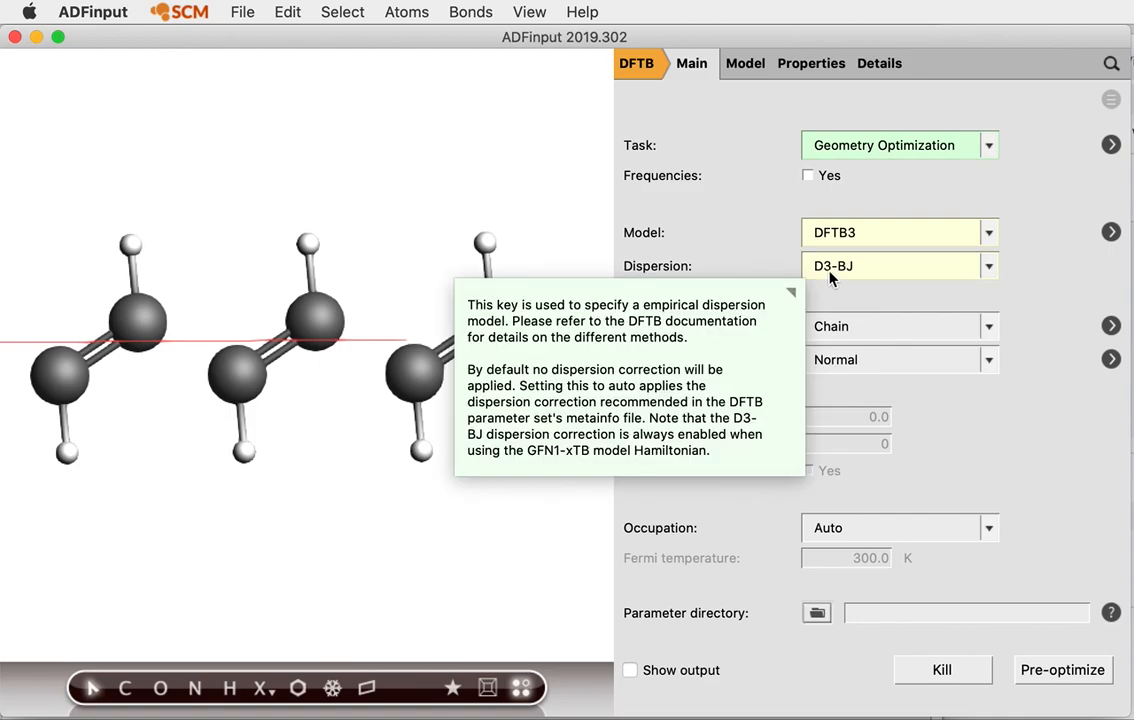
{"action": "left_click", "coordinate": [817, 613]}
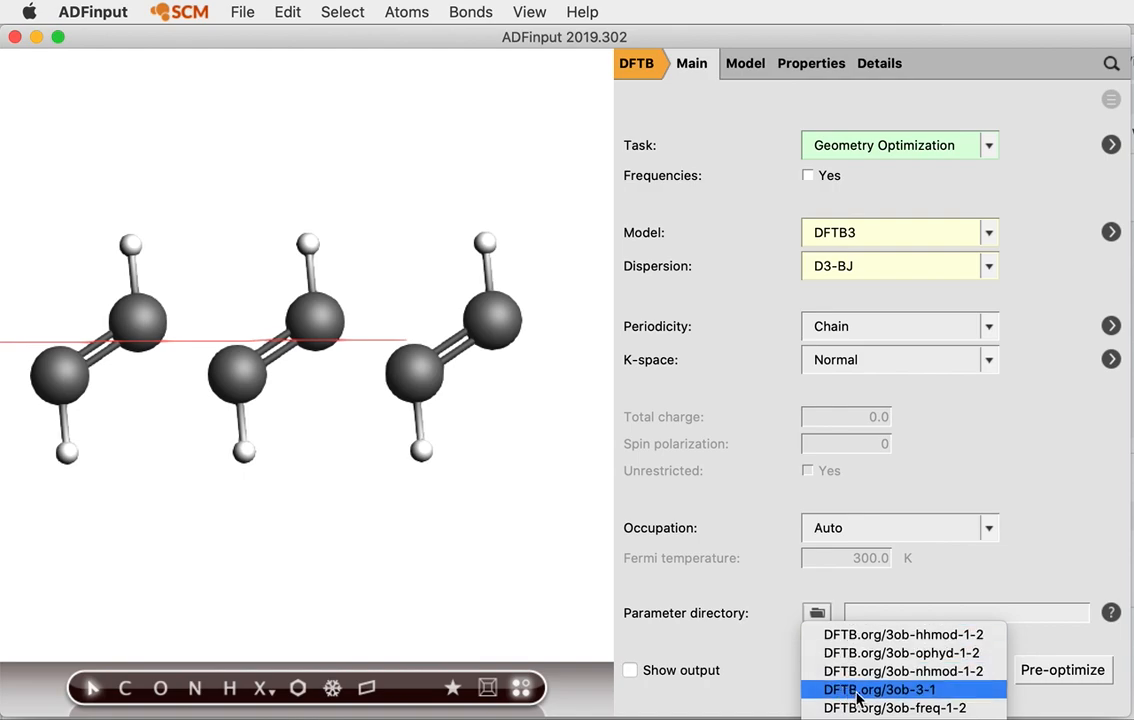
{"action": "left_click", "coordinate": [924, 689]}
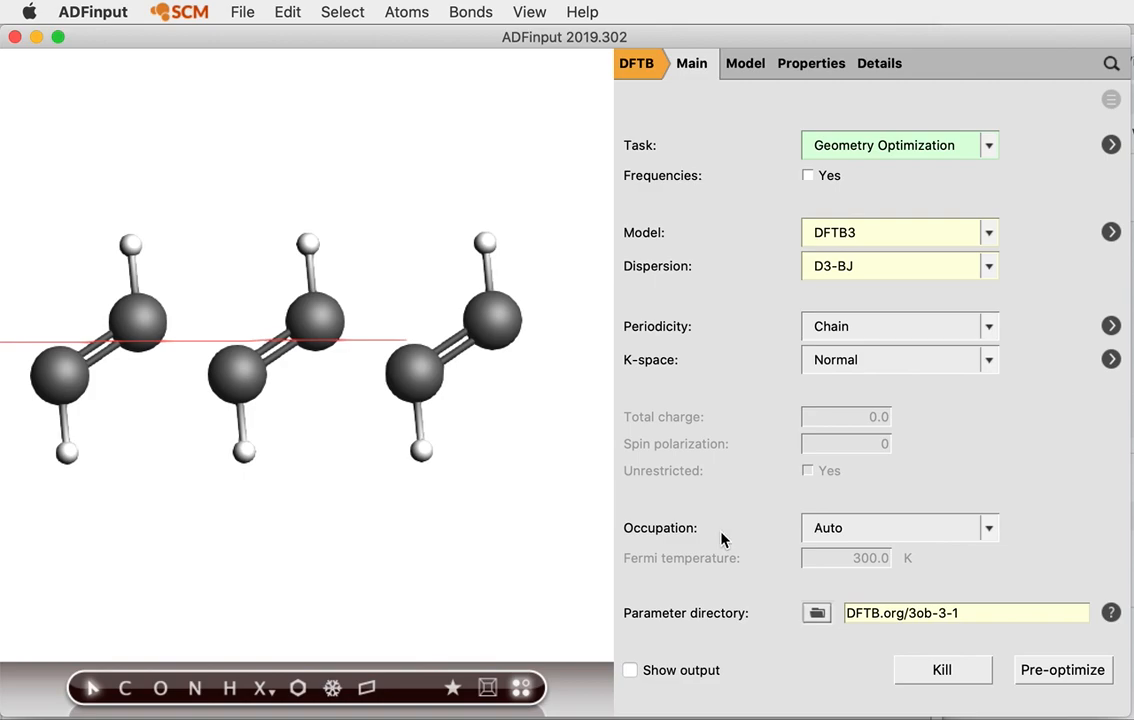
Save the job under the name polyacytelen in the ADF_DATA folder
{"action": "left_click", "coordinate": [242, 12]}
{"action": "left_click", "coordinate": [287, 166]}
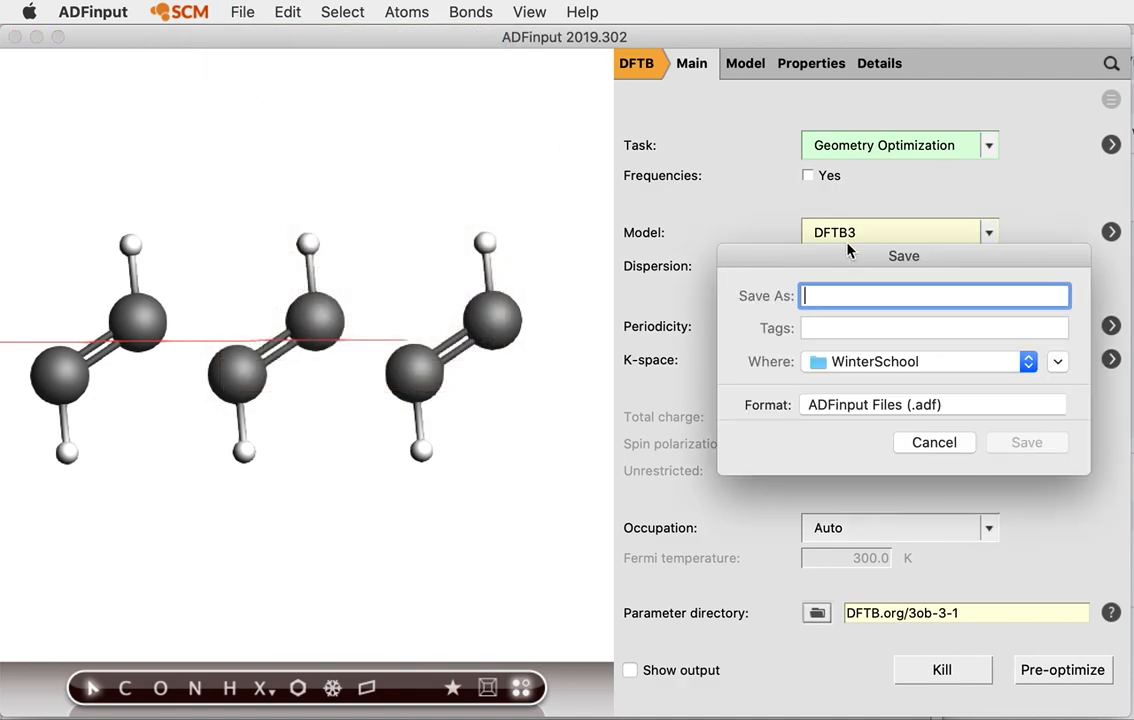
{"action": "left_click", "coordinate": [860, 361]}
{"action": "left_click", "coordinate": [855, 660]}
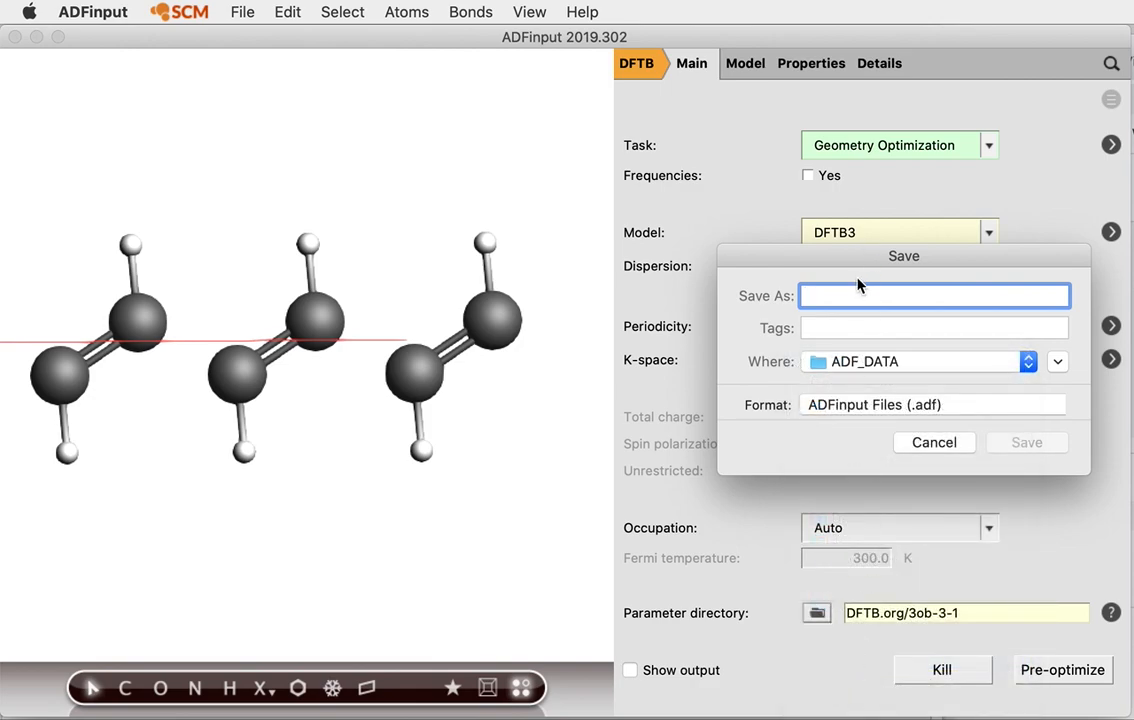
{"action": "type", "text": "polyacytelen"}
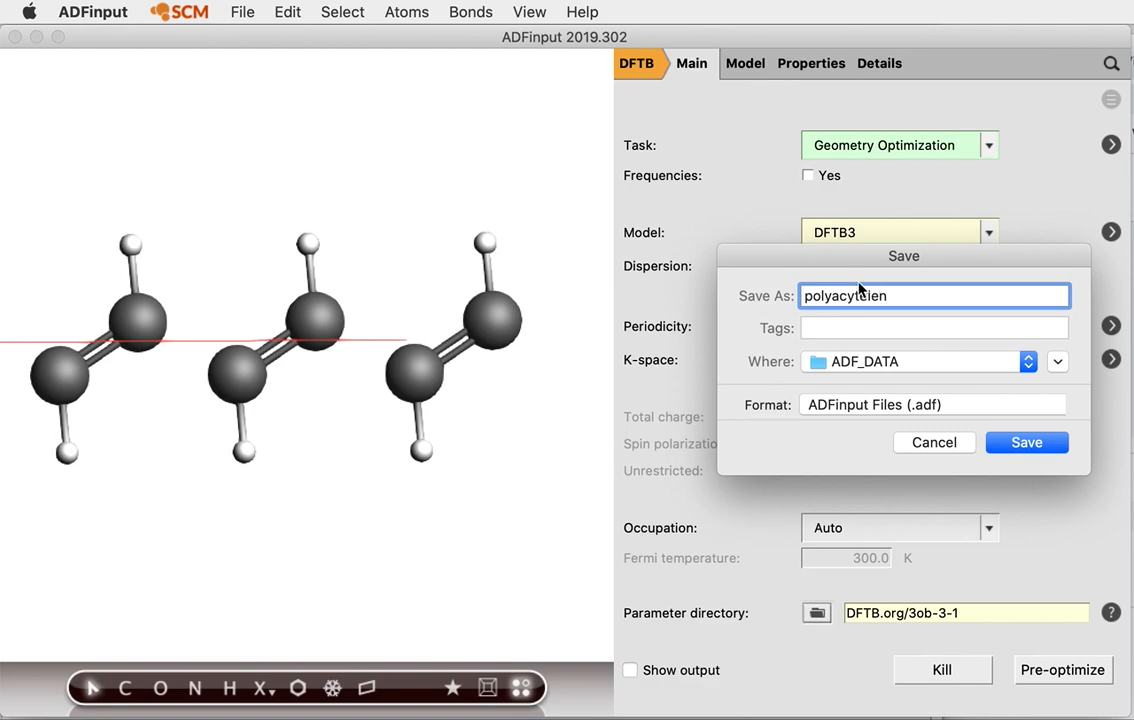
{"action": "left_click", "coordinate": [1030, 442]}
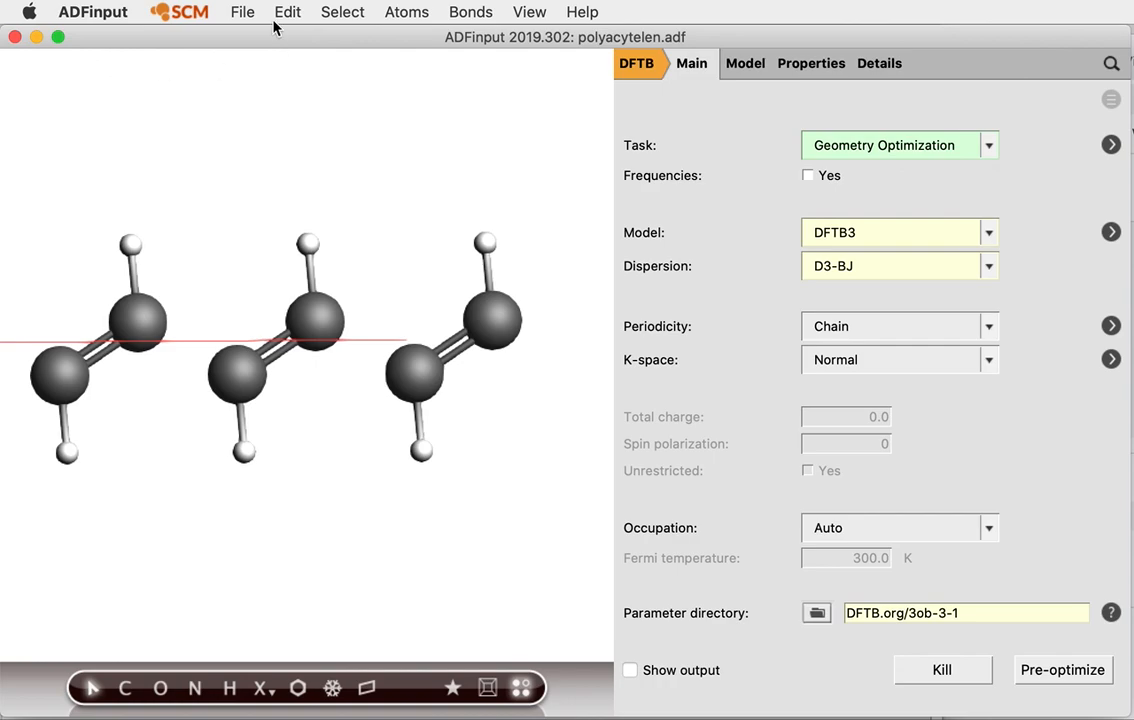
{"action": "left_click", "coordinate": [242, 12]}
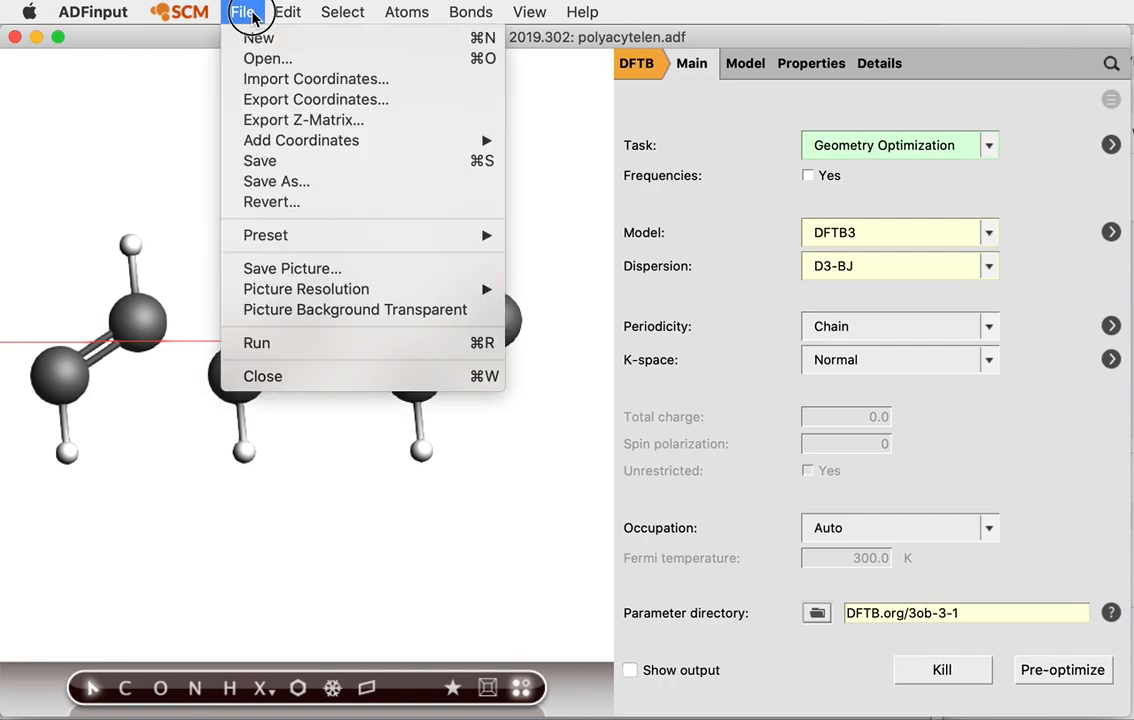
Run the polyacytelen optimization and read its optimized coordinates from ams.rkf into the model
{"action": "left_click", "coordinate": [304, 342]}
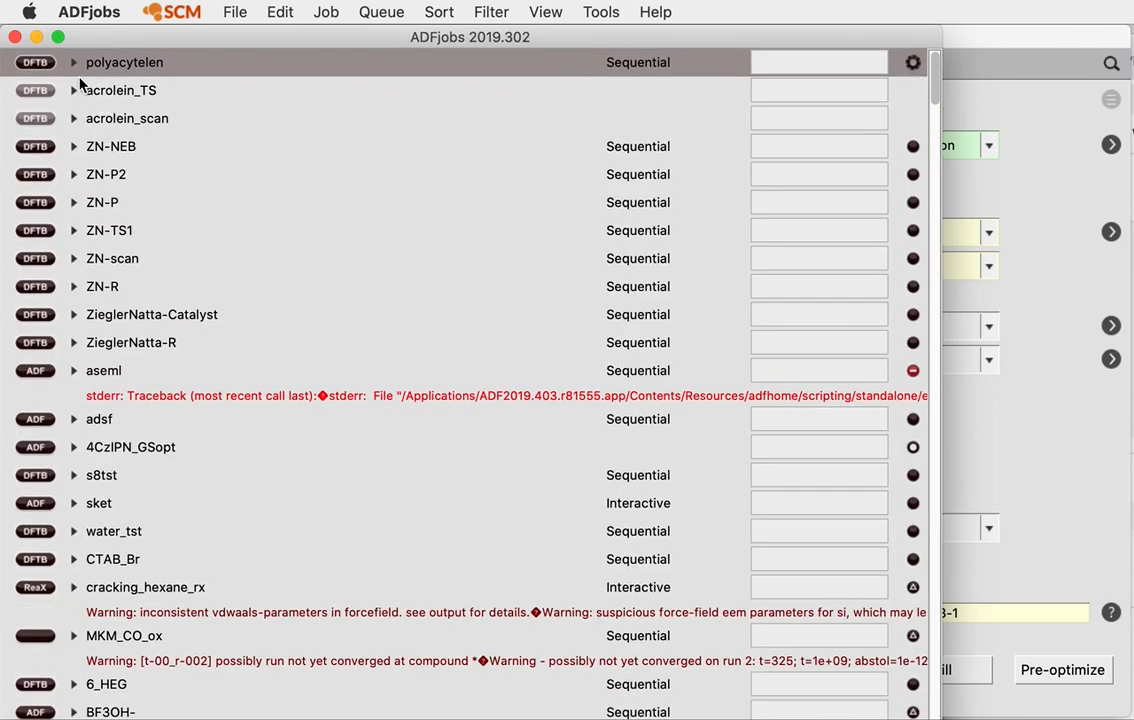
{"action": "left_click", "coordinate": [74, 63]}
{"action": "left_click", "coordinate": [18, 119]}
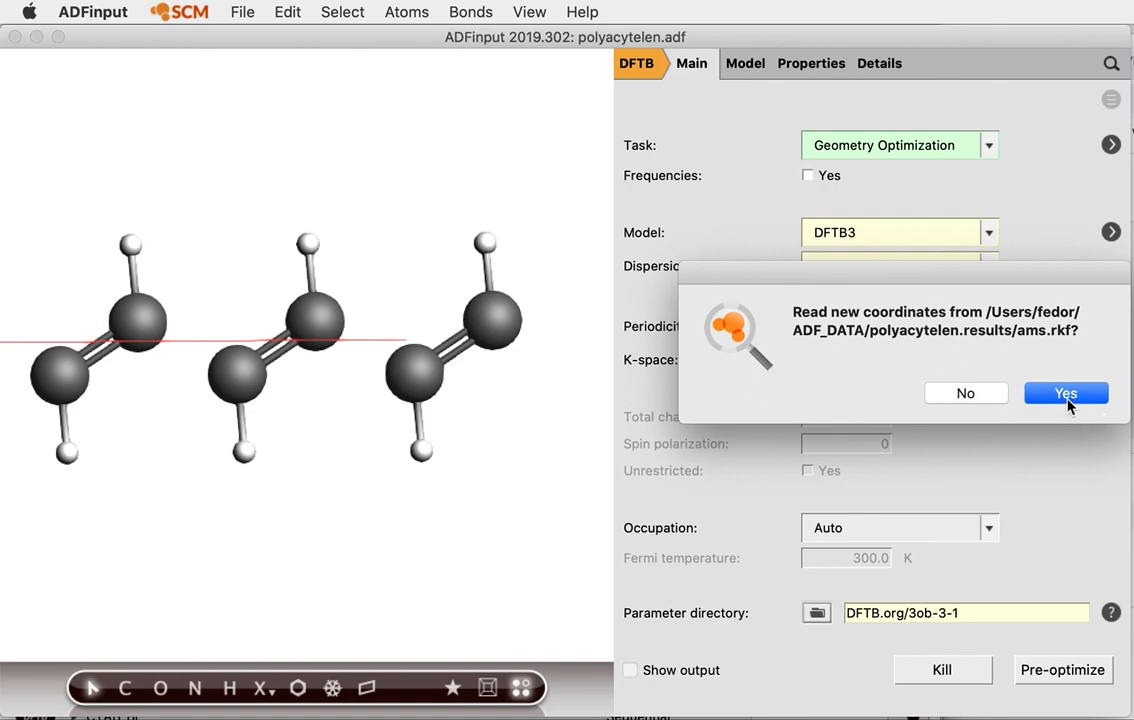
{"action": "left_click", "coordinate": [1066, 394]}
Measure the two carbon–carbon bond lengths of the optimized chain, C=C now 137.1 pm
{"action": "scroll", "coordinate": [487, 375], "scroll_direction": "up", "scroll_amount": 10}
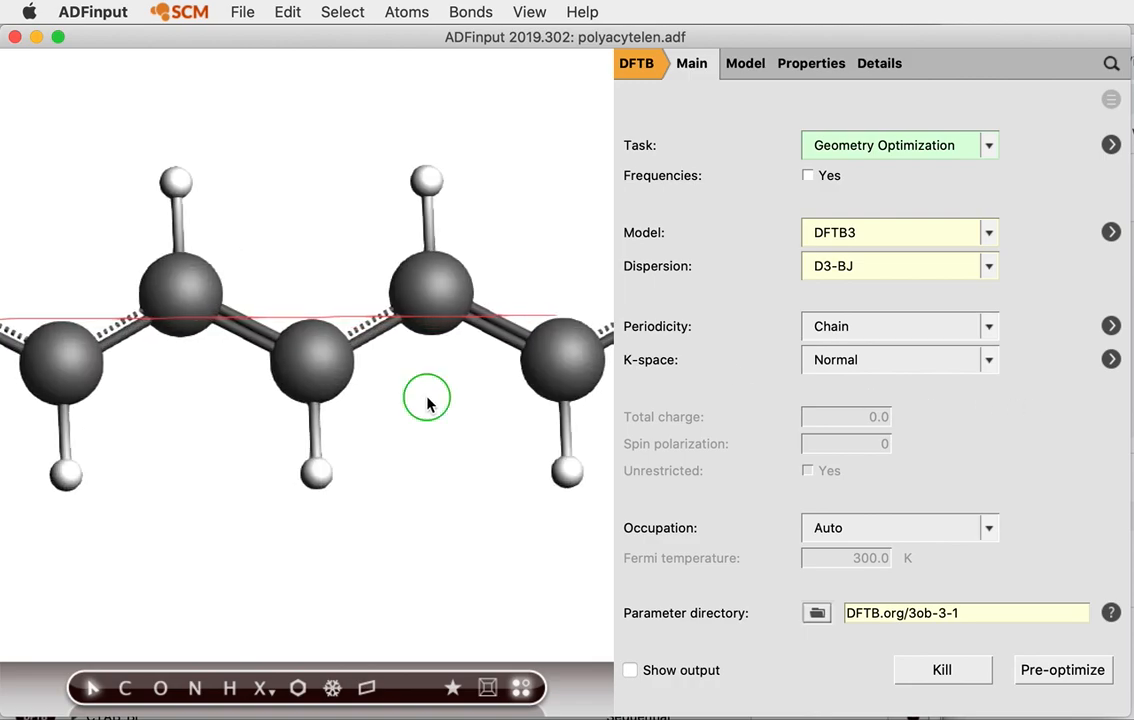
{"action": "left_click_drag", "start_coordinate": [428, 404], "coordinate": [309, 380]}
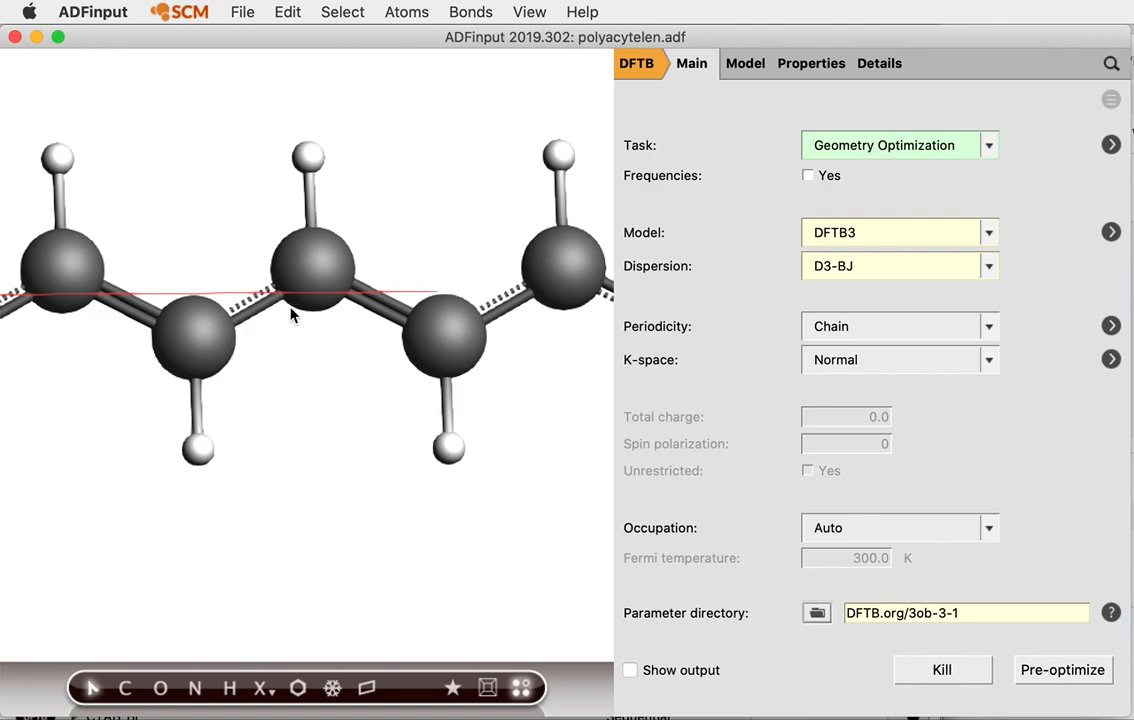
{"action": "left_click", "coordinate": [88, 270]}
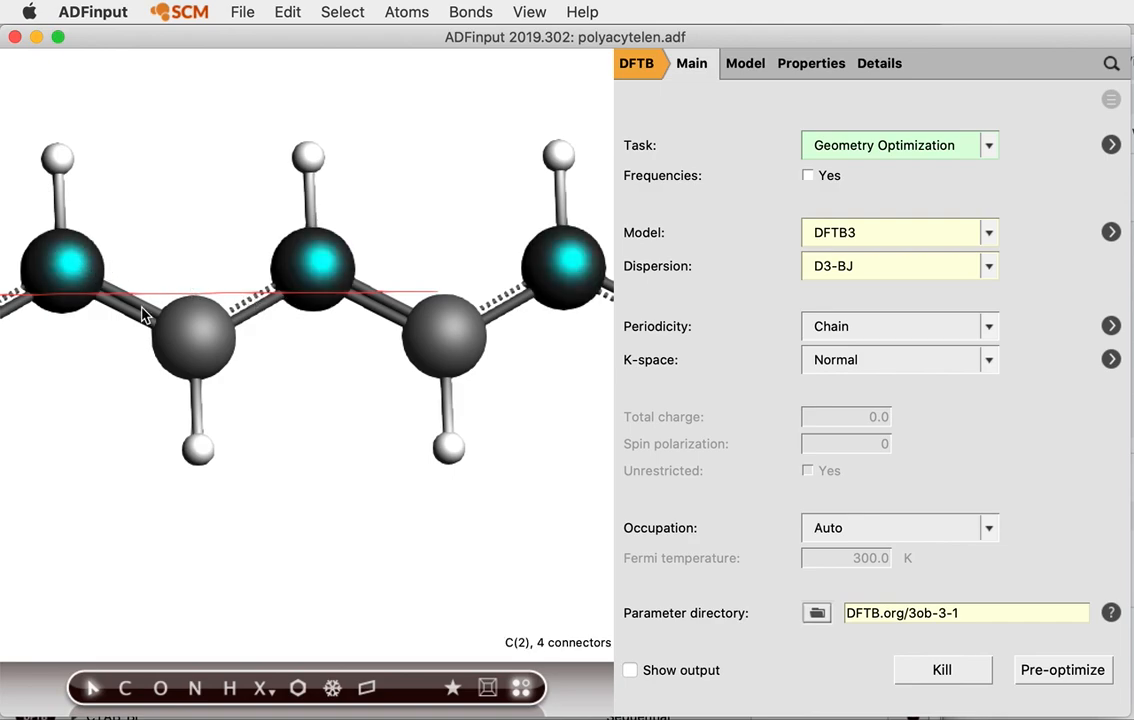
{"action": "left_click", "coordinate": [198, 338], "text": "shift"}
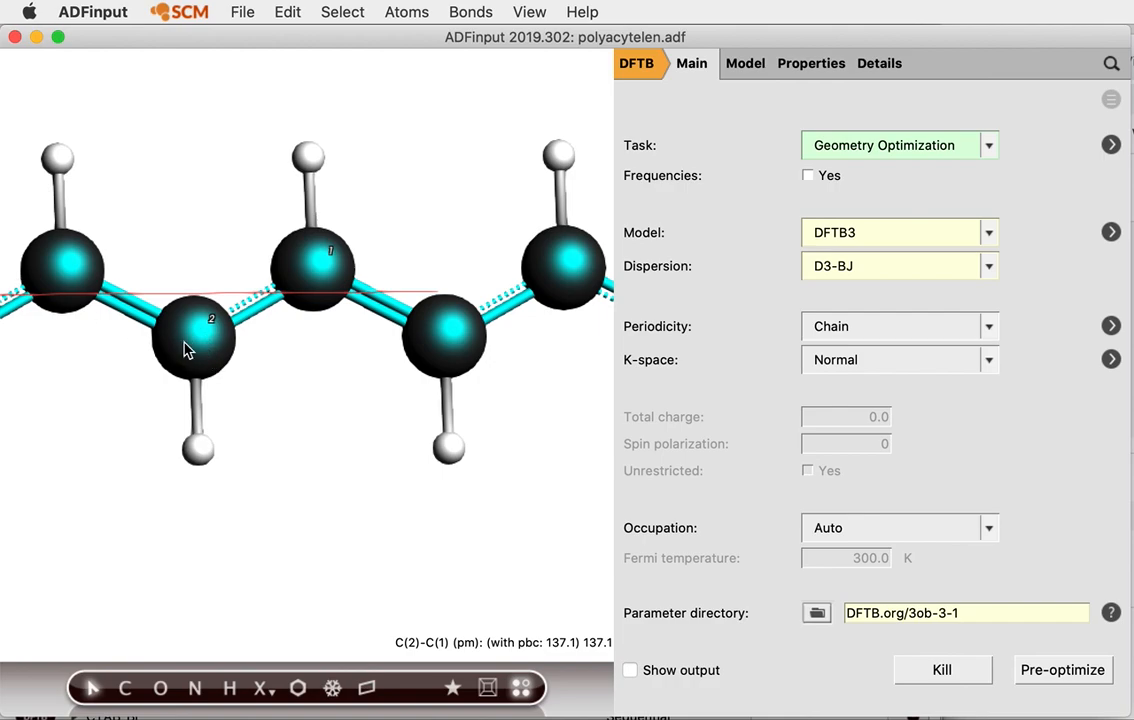
{"action": "left_click", "coordinate": [332, 489]}
{"action": "left_click", "coordinate": [228, 324]}
{"action": "left_click", "coordinate": [336, 285], "text": "shift"}
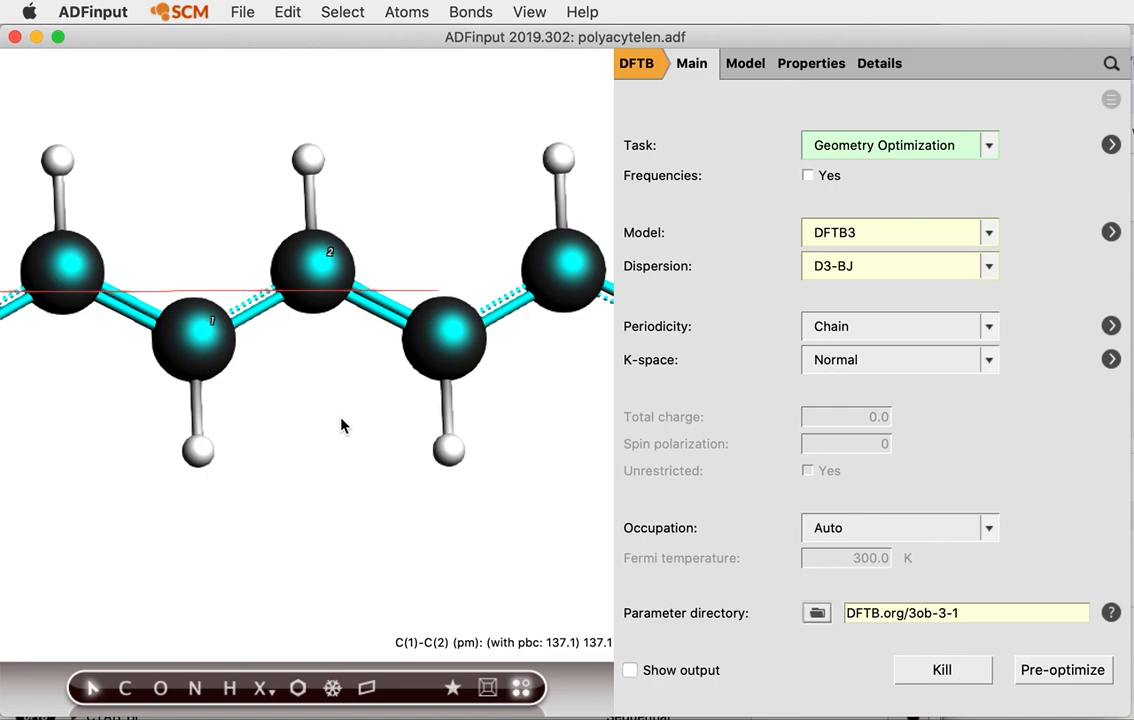
{"action": "left_click", "coordinate": [335, 385]}
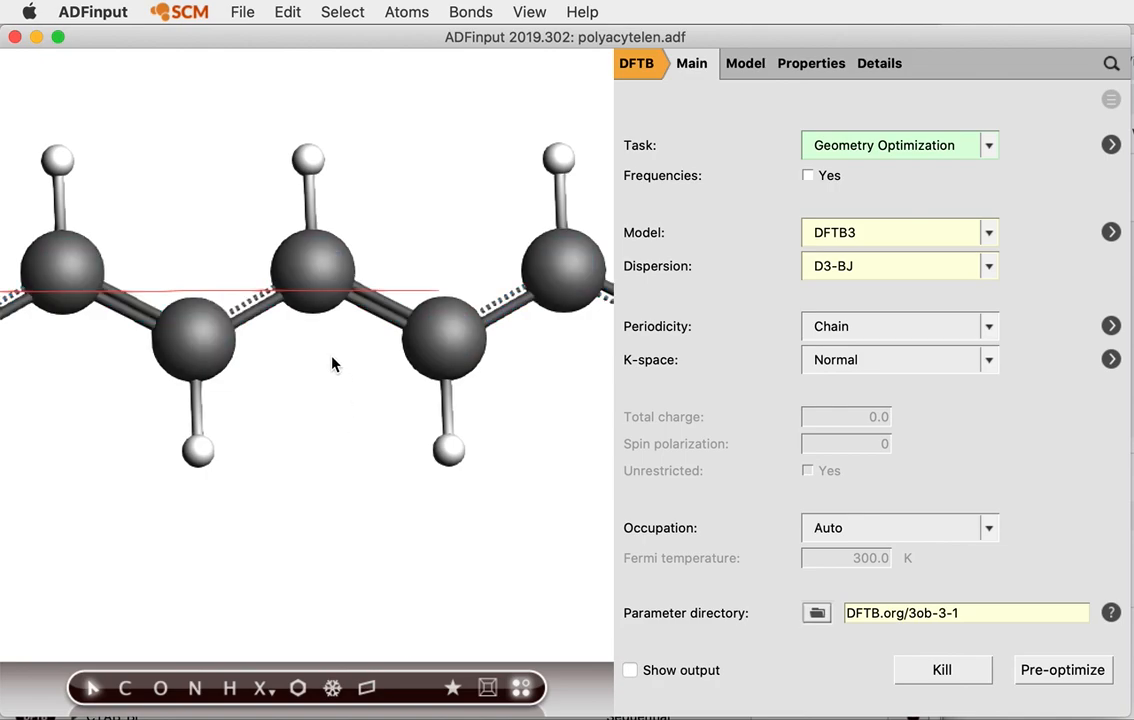
Recalculate the chain's bonds with Guess Bonds, then zoom out and back in
{"action": "left_click", "coordinate": [484, 14]}
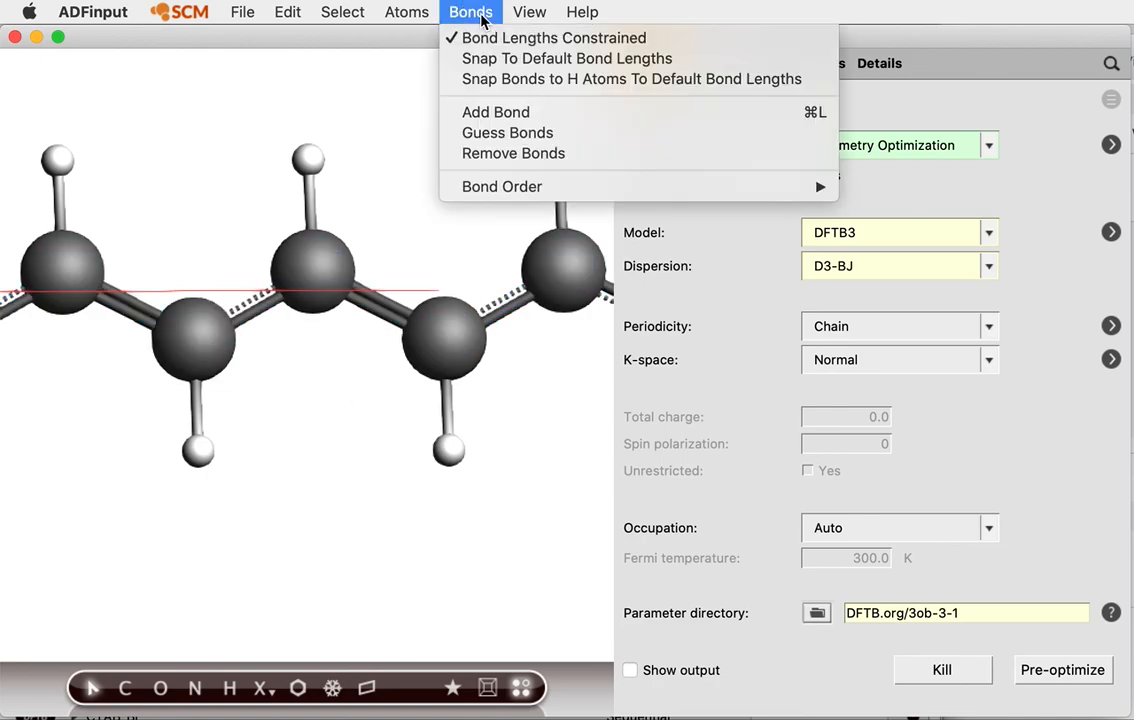
{"action": "left_click", "coordinate": [516, 133]}
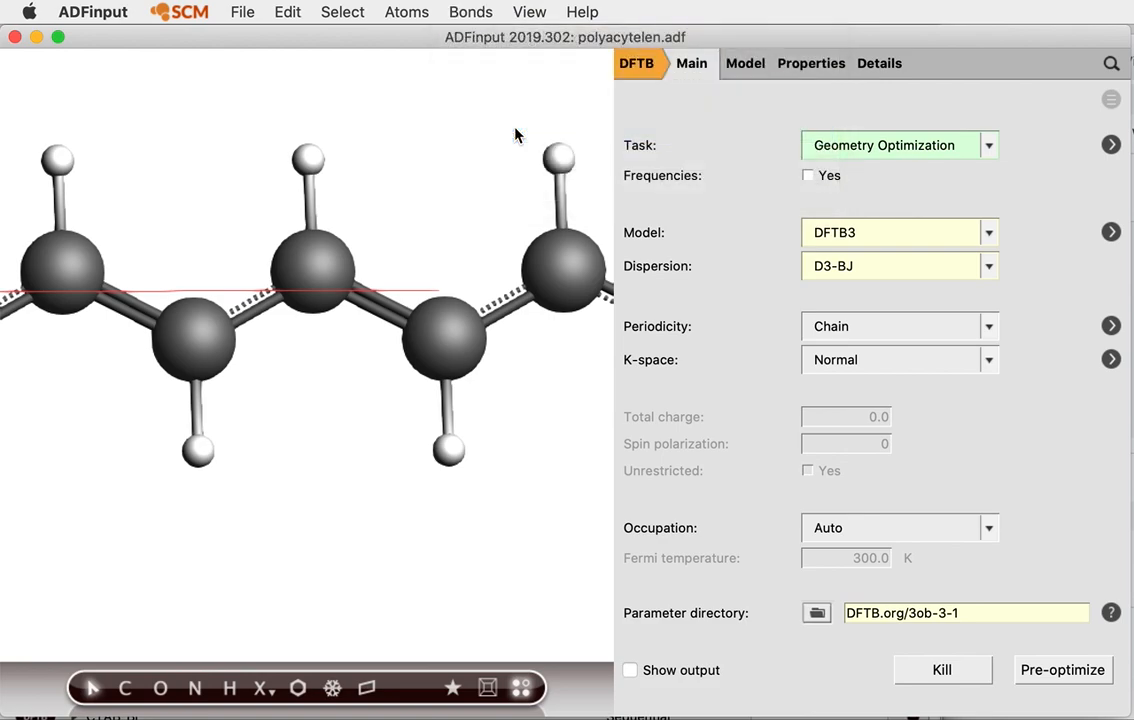
{"action": "scroll", "coordinate": [387, 403], "scroll_direction": "down", "scroll_amount": 5}
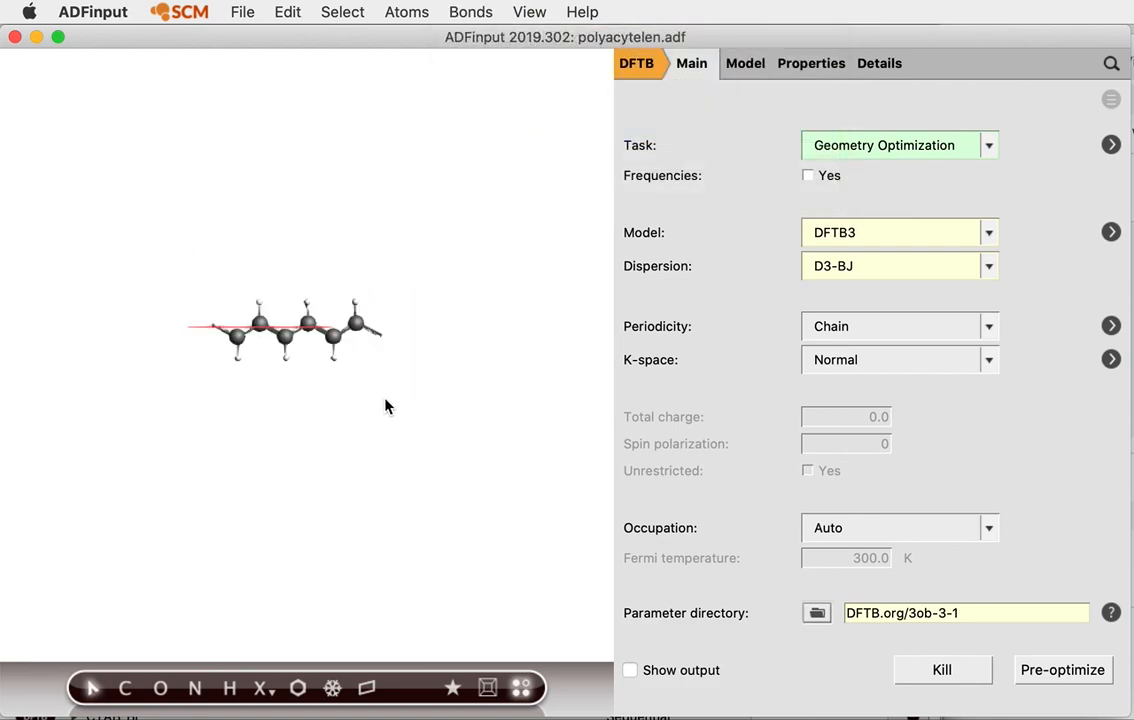
{"action": "scroll", "coordinate": [386, 405], "scroll_direction": "up", "scroll_amount": 5}
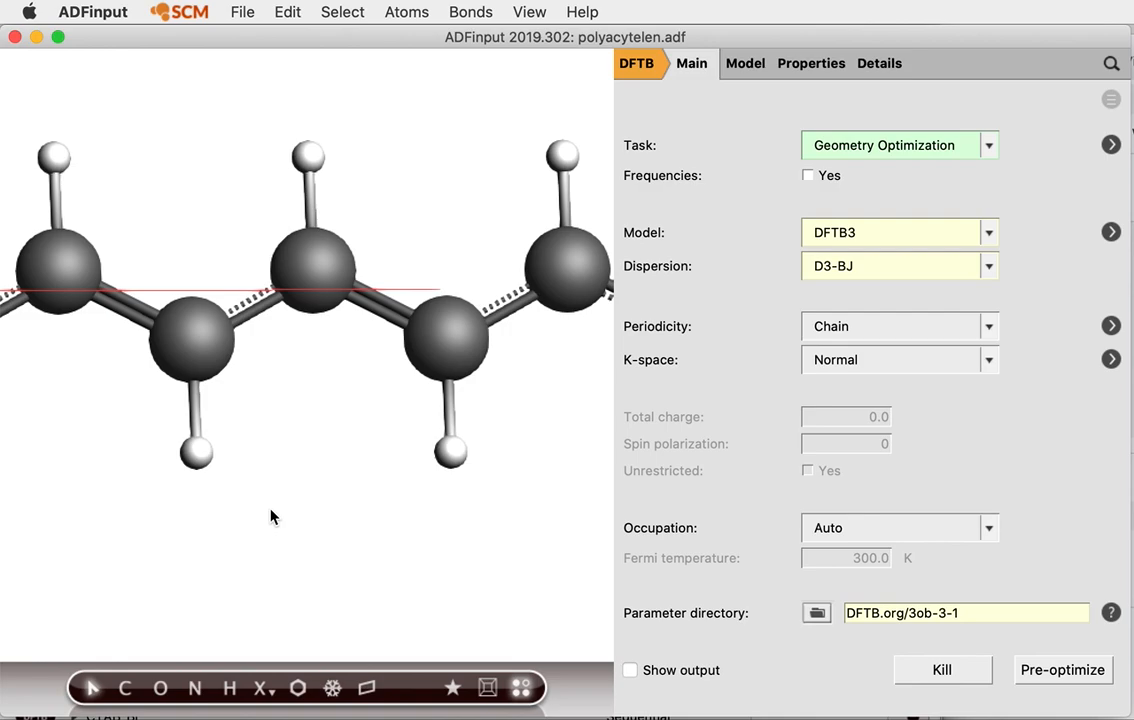
Generate a 5× super cell from the Lattice settings, lengthening lattice vector a to 12.3397 Å
{"action": "left_click_drag", "start_coordinate": [597, 460], "coordinate": [551, 443]}
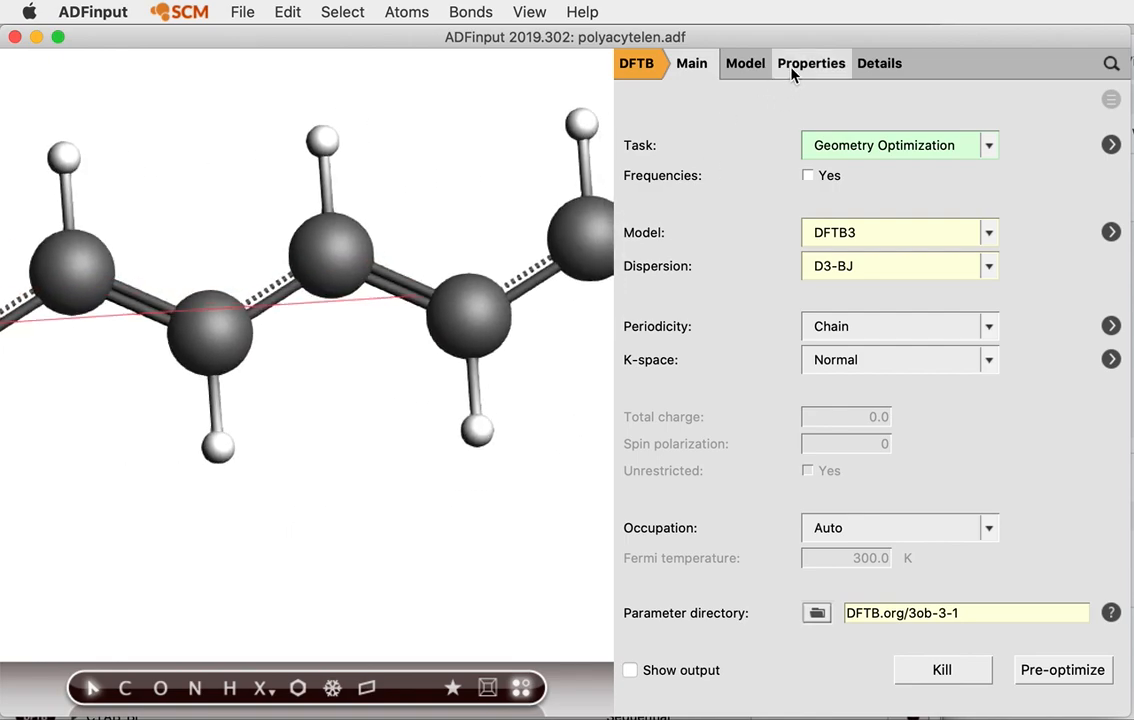
{"action": "left_click", "coordinate": [757, 64]}
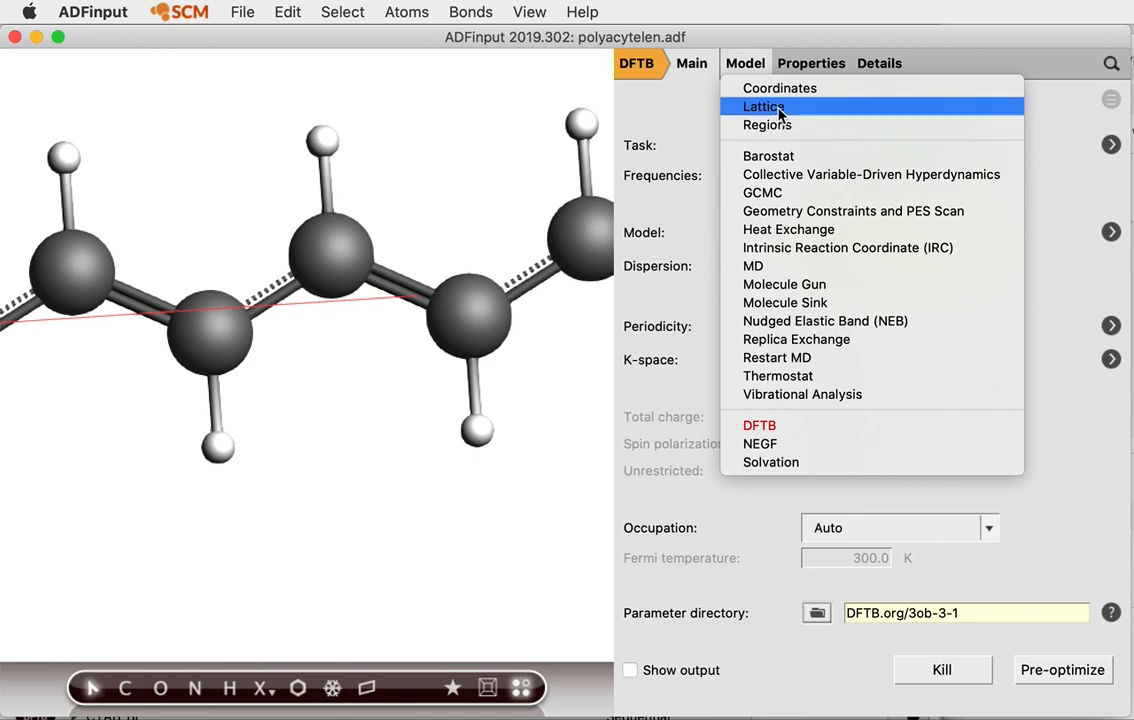
{"action": "left_click", "coordinate": [777, 108]}
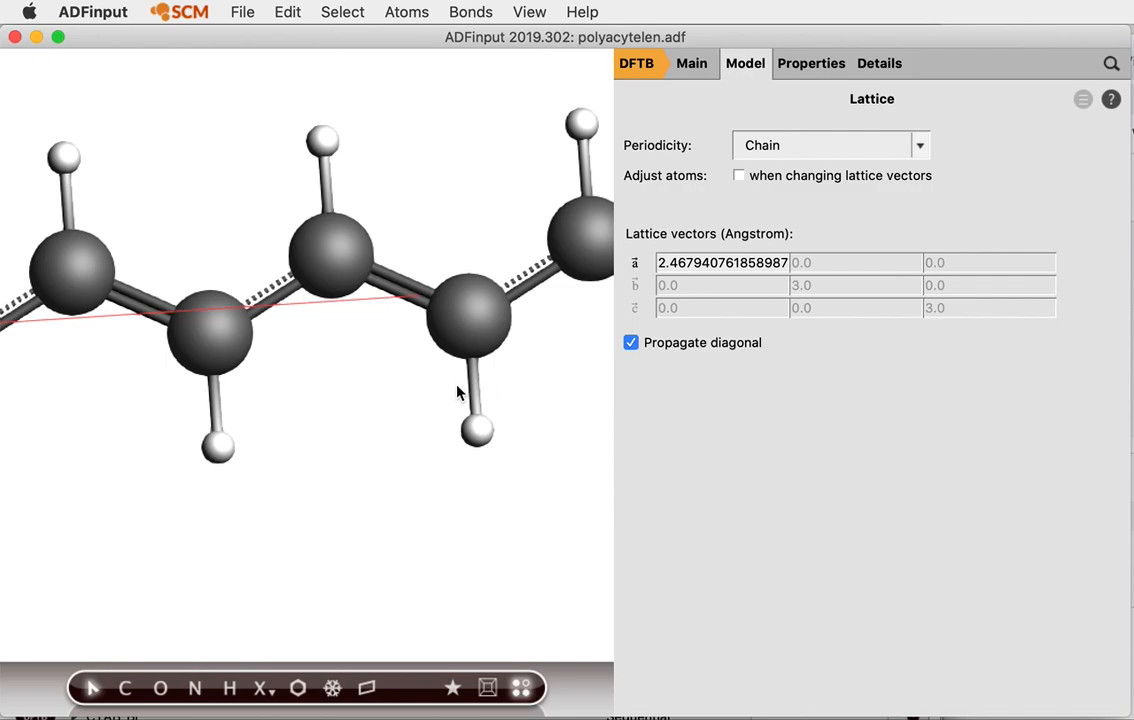
{"action": "left_click", "coordinate": [332, 689]}
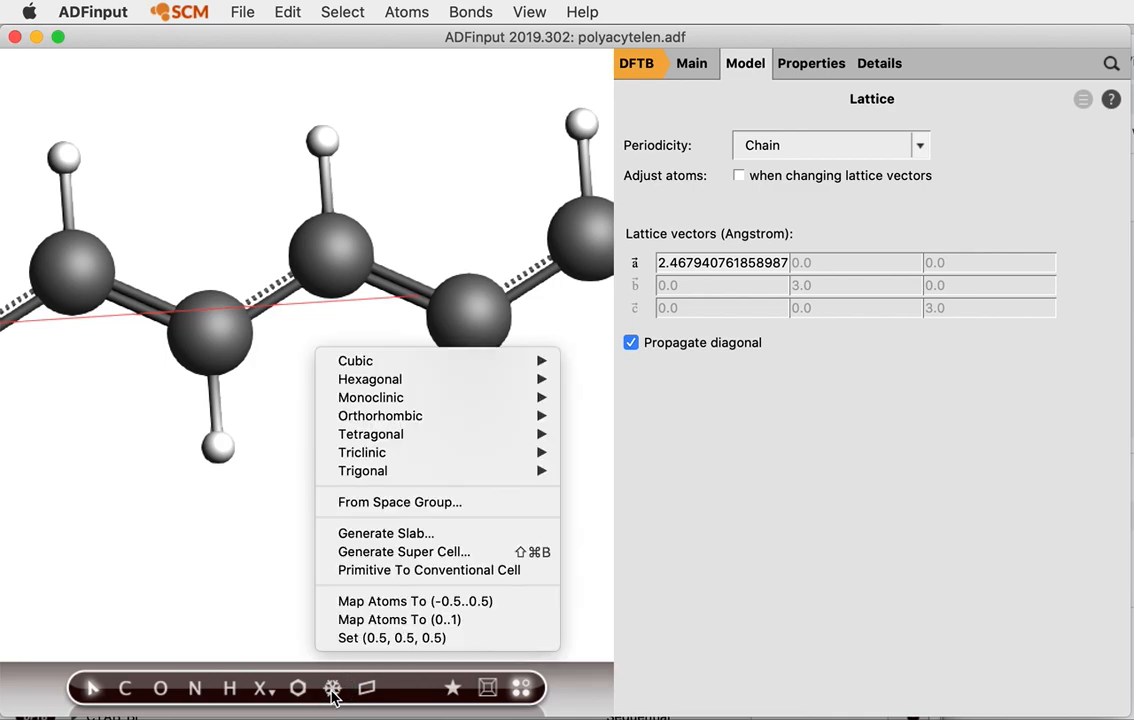
{"action": "left_click", "coordinate": [440, 556]}
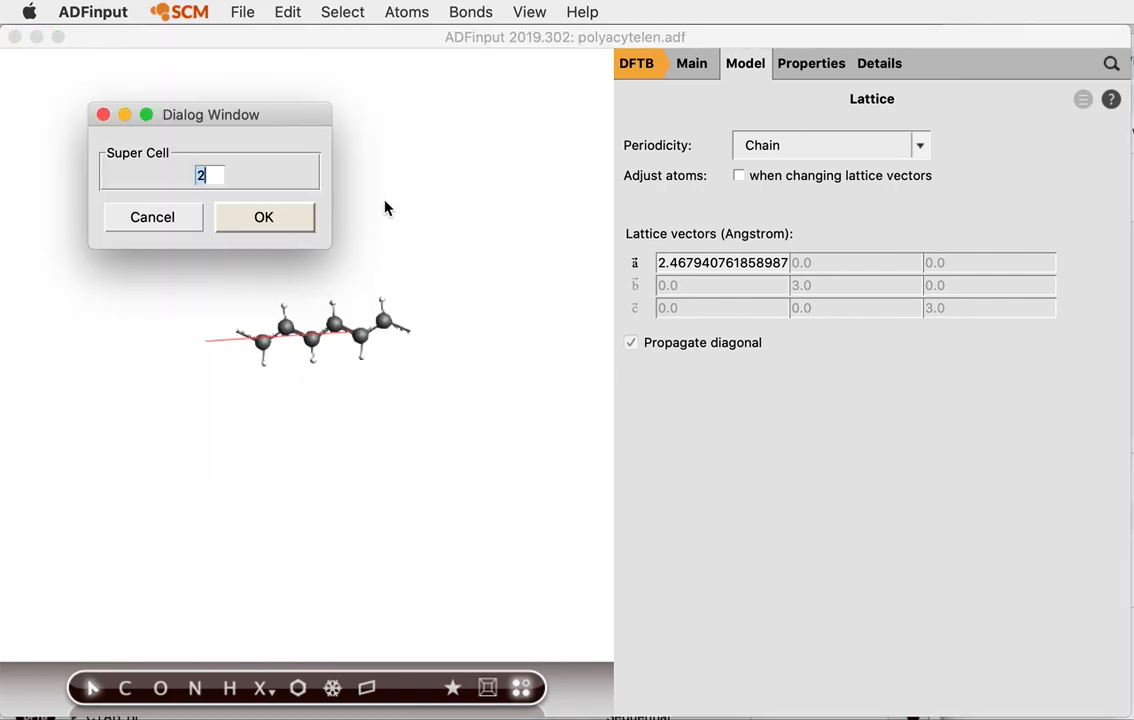
{"action": "type", "text": "5"}
{"action": "left_click", "coordinate": [270, 216]}
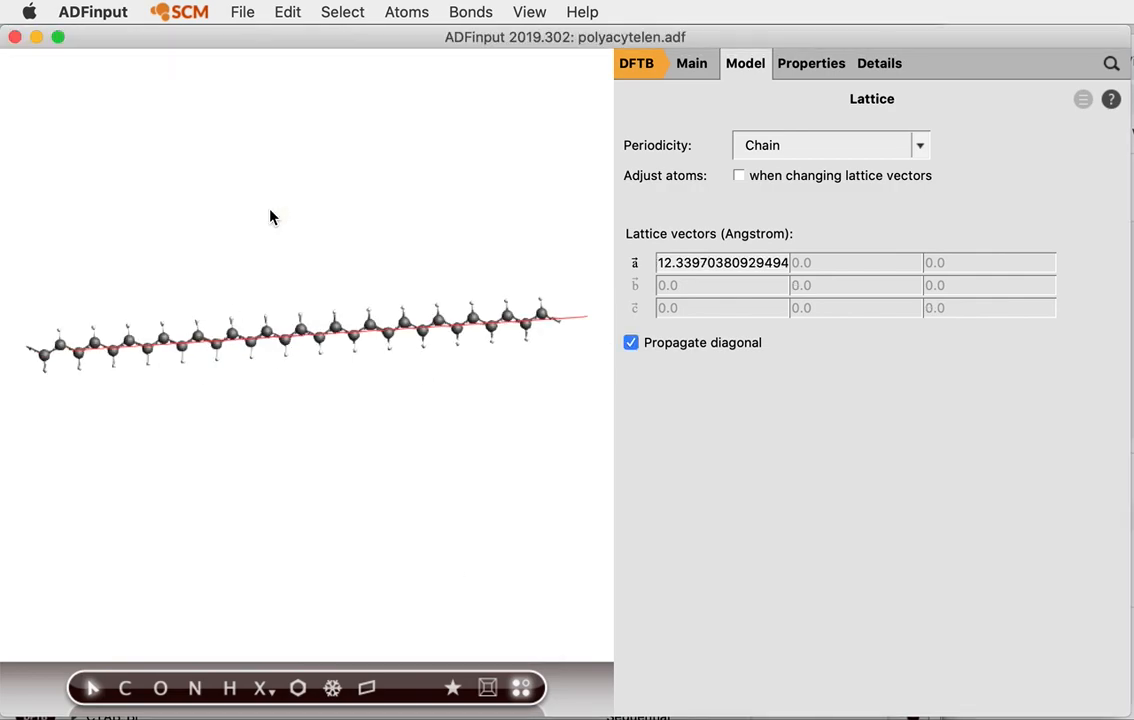
{"action": "left_click", "coordinate": [521, 688]}
Switch the engine to ADF to drop periodicity and cap both chain ends with hydrogens
{"action": "left_click_drag", "start_coordinate": [491, 294], "coordinate": [435, 433]}
{"action": "left_click", "coordinate": [640, 63]}
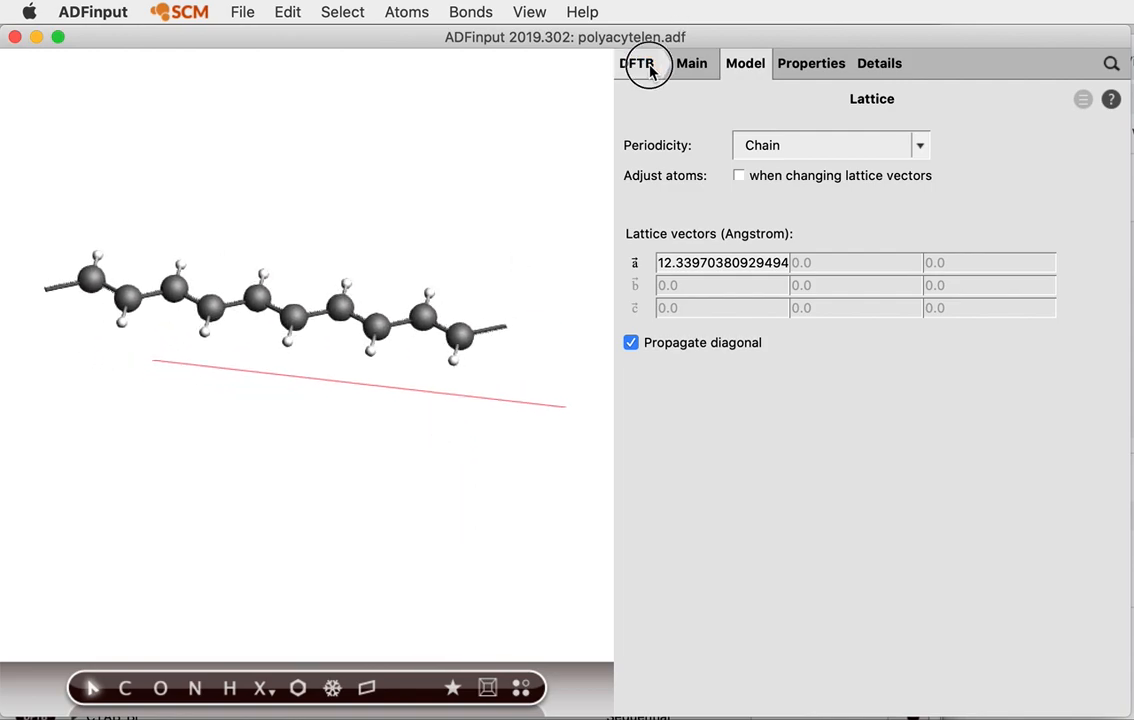
{"action": "left_click", "coordinate": [650, 90]}
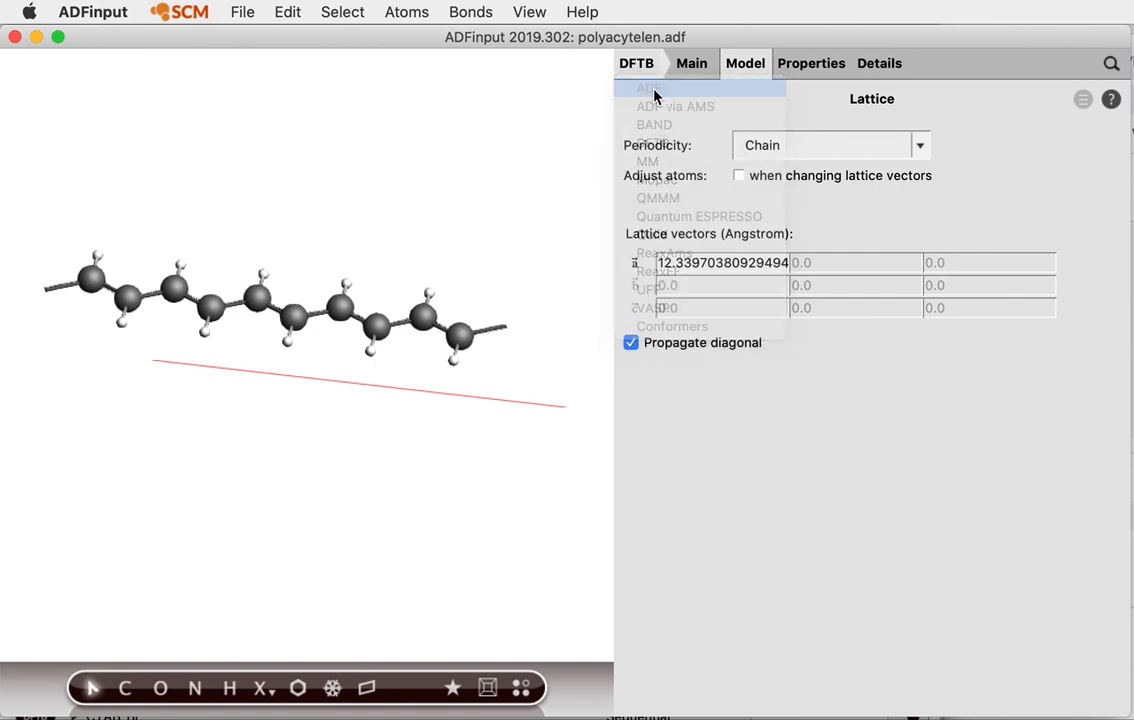
{"action": "left_click_drag", "start_coordinate": [483, 236], "coordinate": [448, 330]}
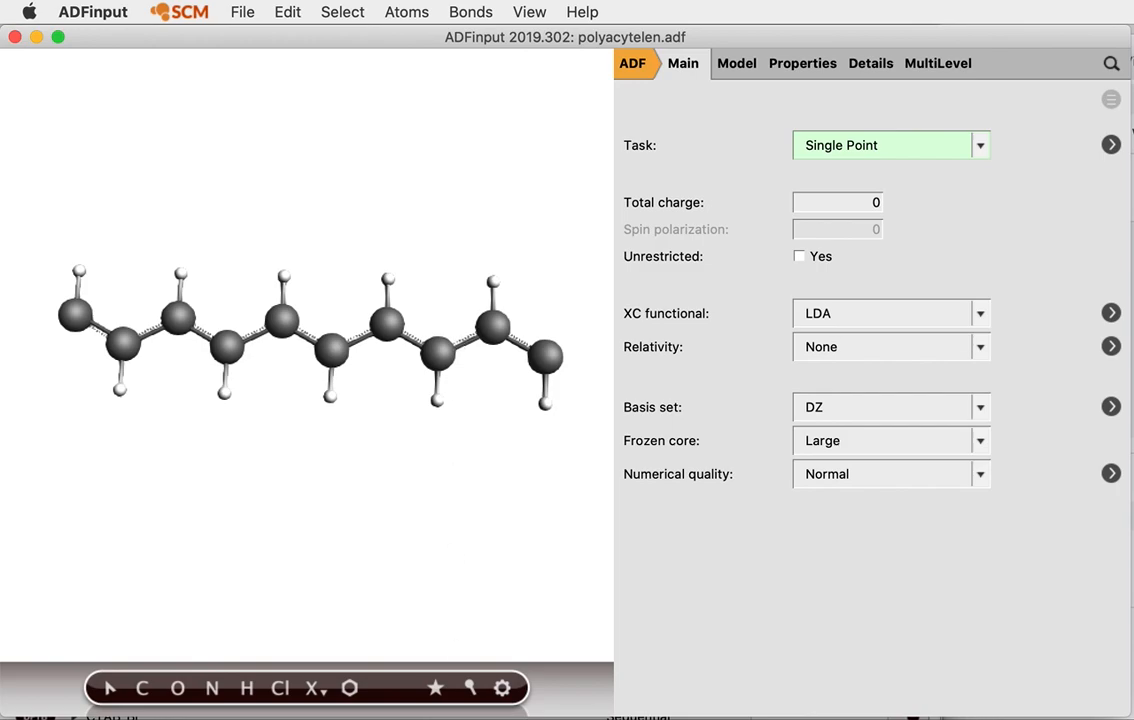
{"action": "key", "text": "super+e"}
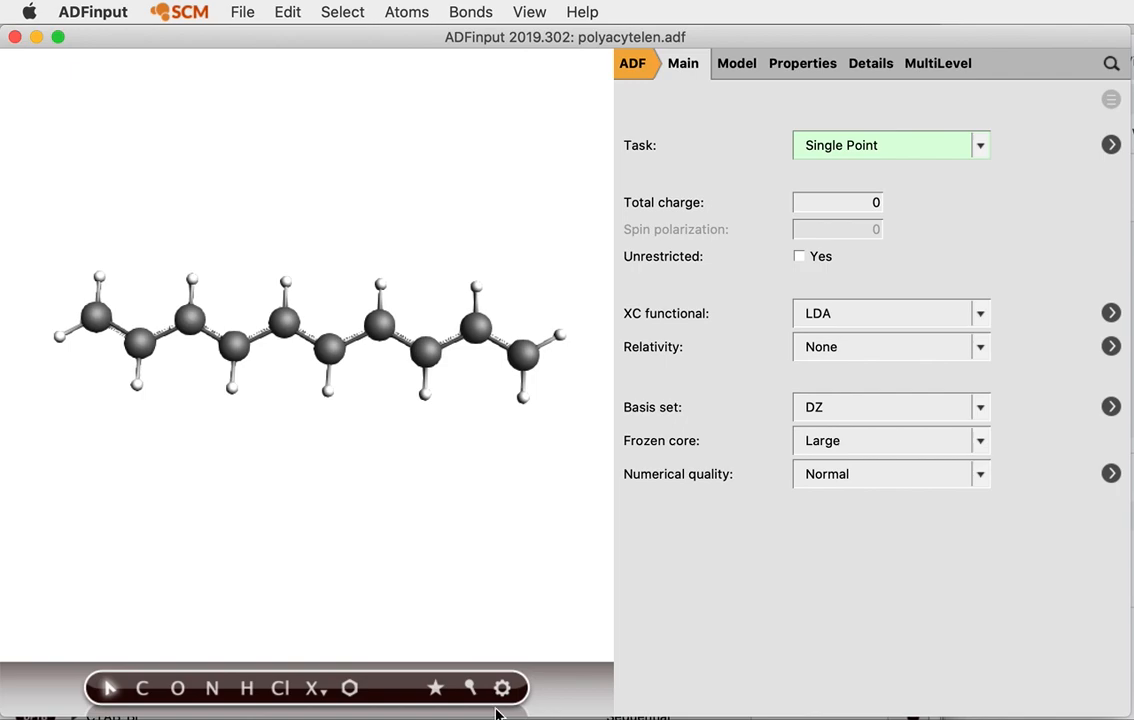
Switch the engine back to DFTB, keeping Periodicity at None
{"action": "left_click_drag", "start_coordinate": [473, 458], "coordinate": [517, 466]}
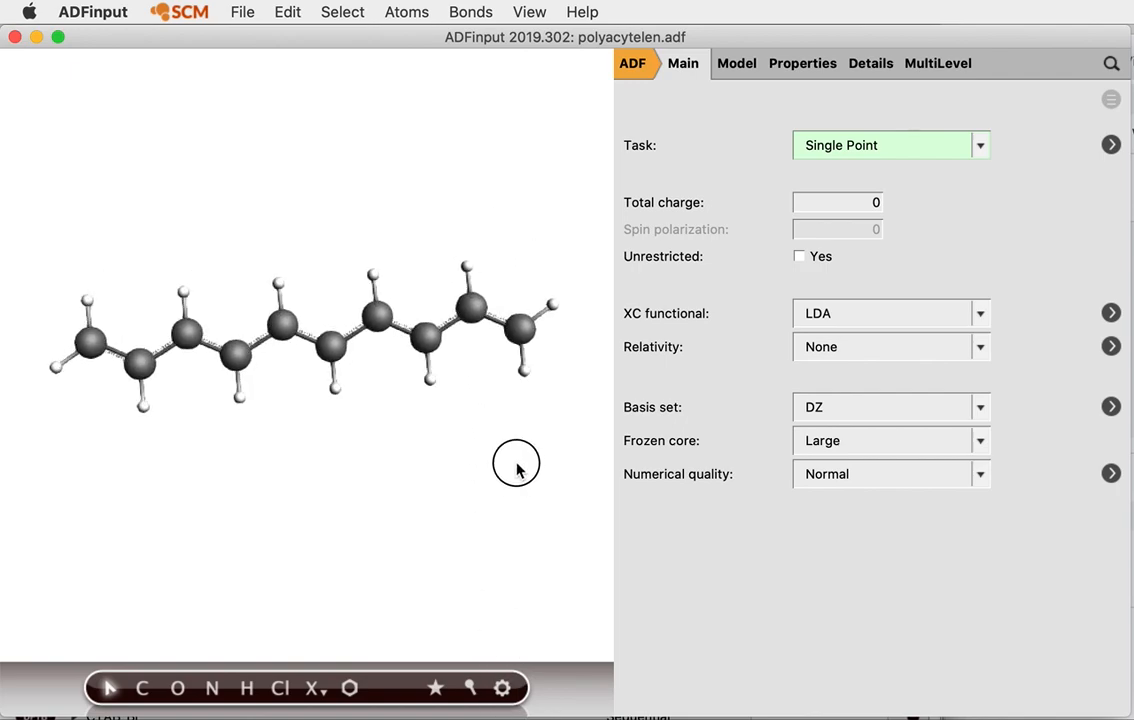
{"action": "left_click", "coordinate": [637, 78]}
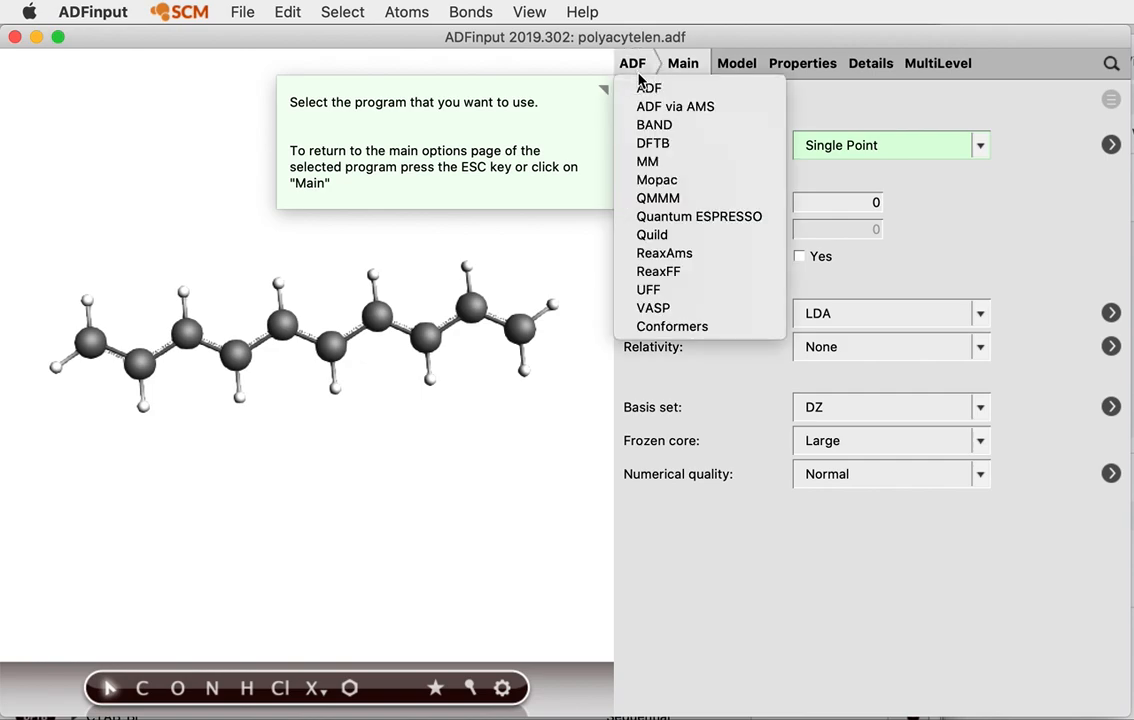
{"action": "left_click", "coordinate": [686, 152]}
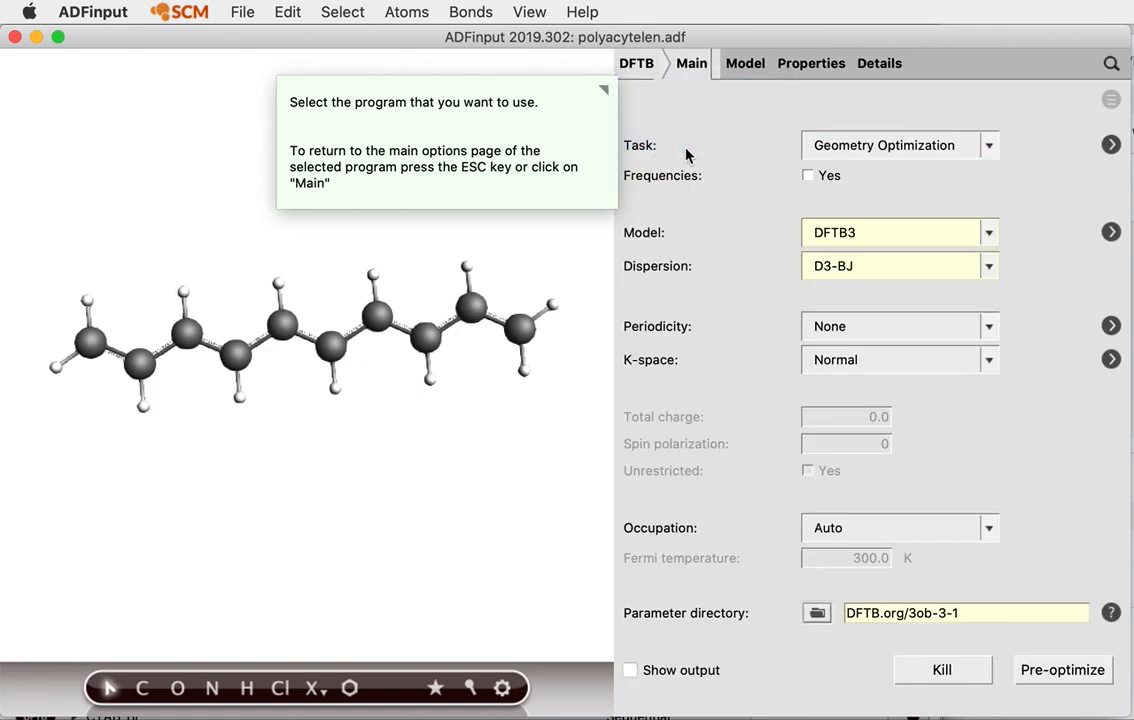
{"action": "left_click", "coordinate": [873, 147]}
Set Task to Single Point and request Singlet excitations under Excitations (UV/Vis)
{"action": "left_click", "coordinate": [877, 172]}
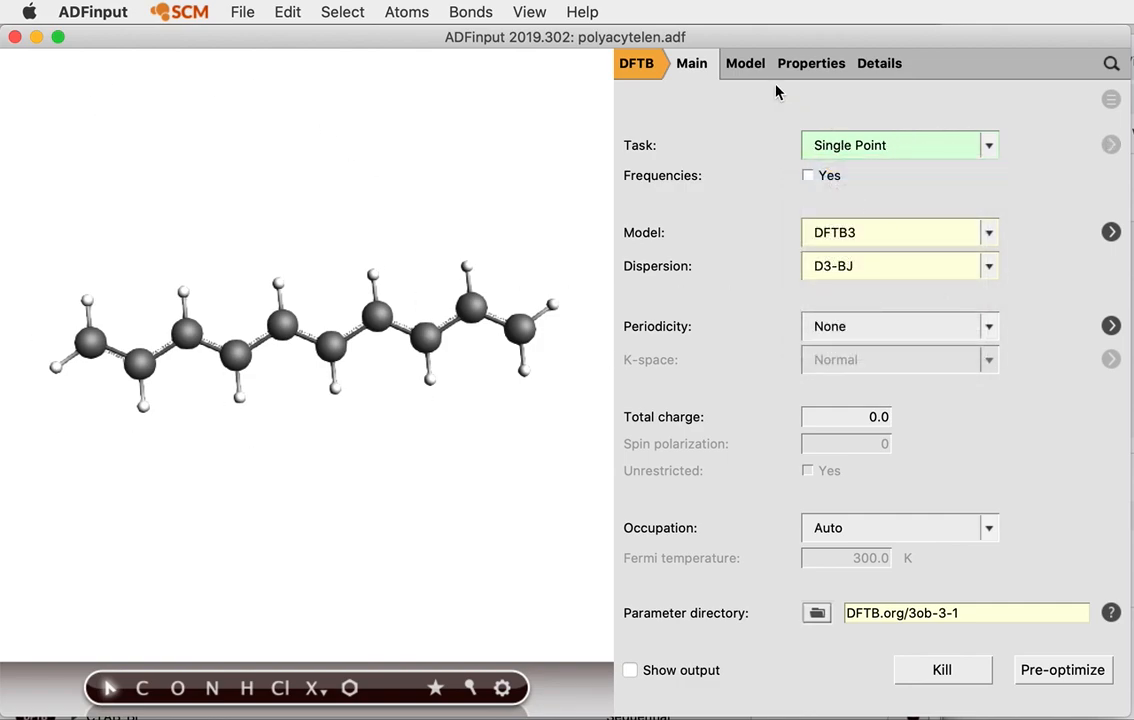
{"action": "left_click", "coordinate": [798, 68]}
{"action": "left_click", "coordinate": [904, 229]}
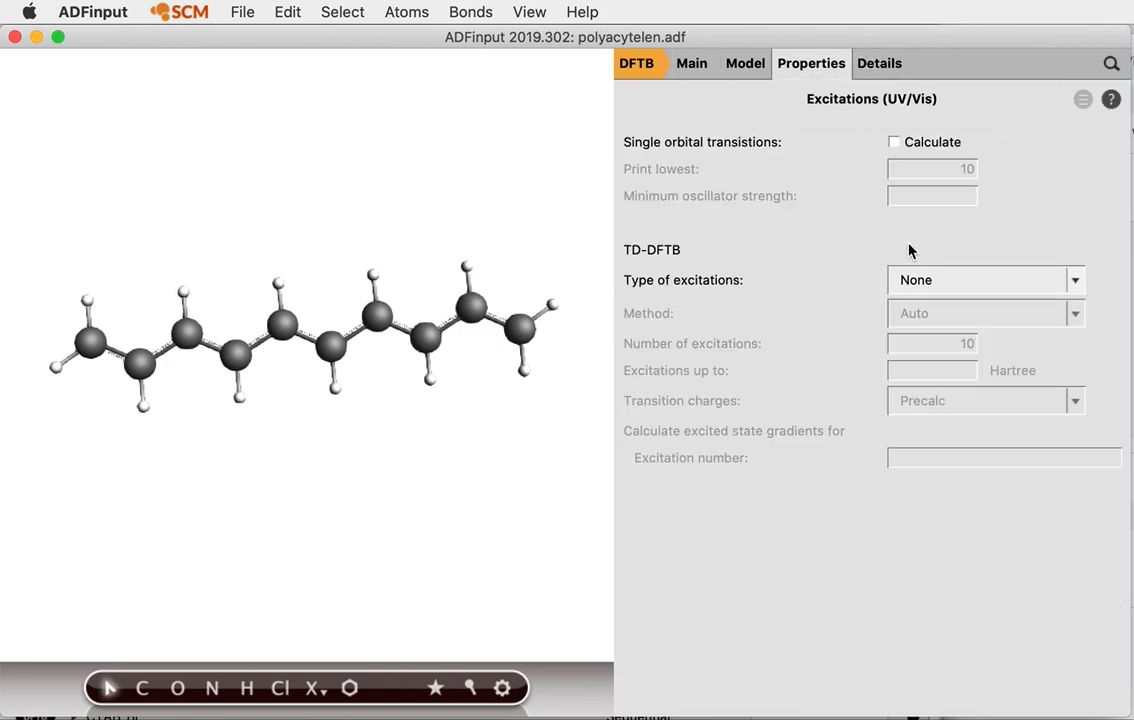
{"action": "left_click", "coordinate": [918, 281]}
{"action": "left_click", "coordinate": [931, 322]}
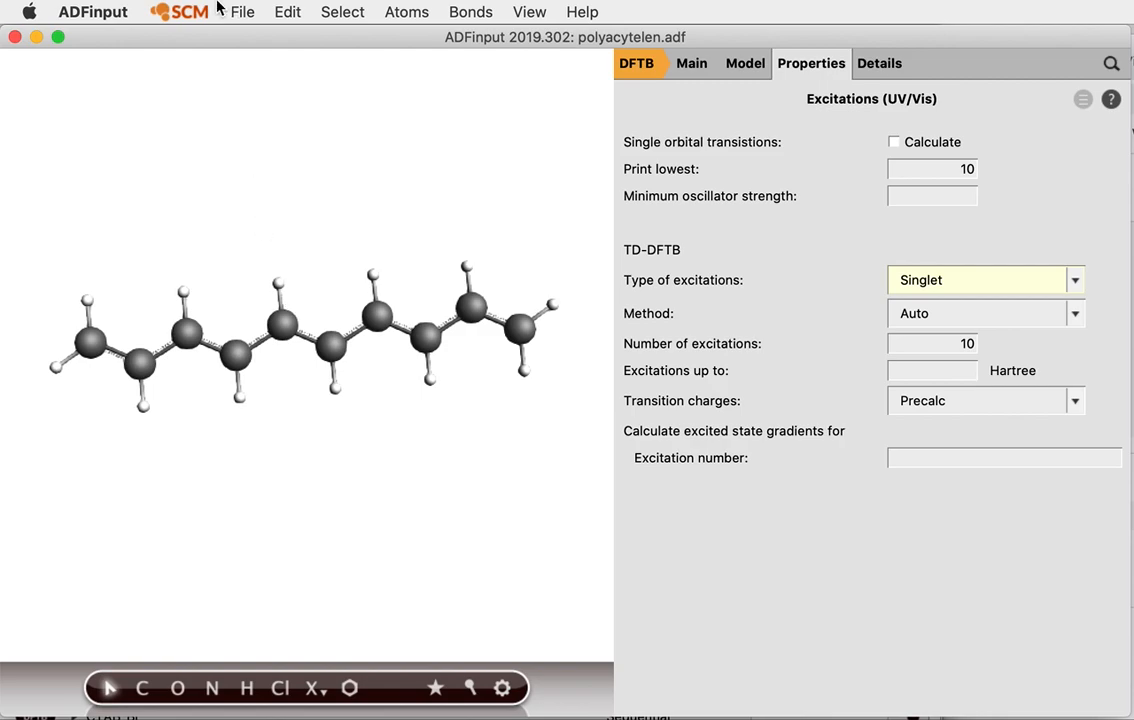
{"action": "left_click", "coordinate": [242, 12]}
Save the setup as UVVIS_oligoacytelene and run the excitation calculation
{"action": "left_click", "coordinate": [276, 182]}
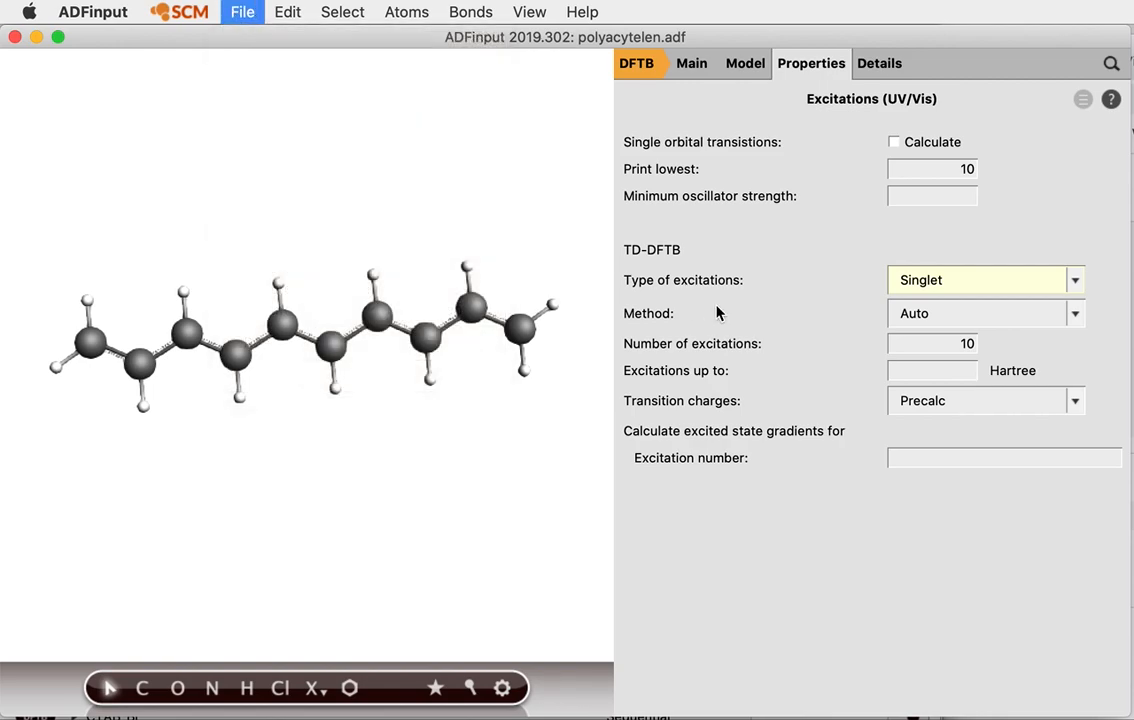
{"action": "type", "text": "UVUV"}
{"action": "key", "text": "BackSpace"}
{"action": "key", "text": "BackSpace"}
{"action": "type", "text": "IS_T"}
{"action": "key", "text": "BackSpace"}
{"action": "type", "text": "po"}
{"action": "key", "text": "BackSpace"}
{"action": "key", "text": "BackSpace"}
{"action": "type", "text": "oligoacy"}
{"action": "key", "text": "BackSpace"}
{"action": "type", "text": "ytelene"}
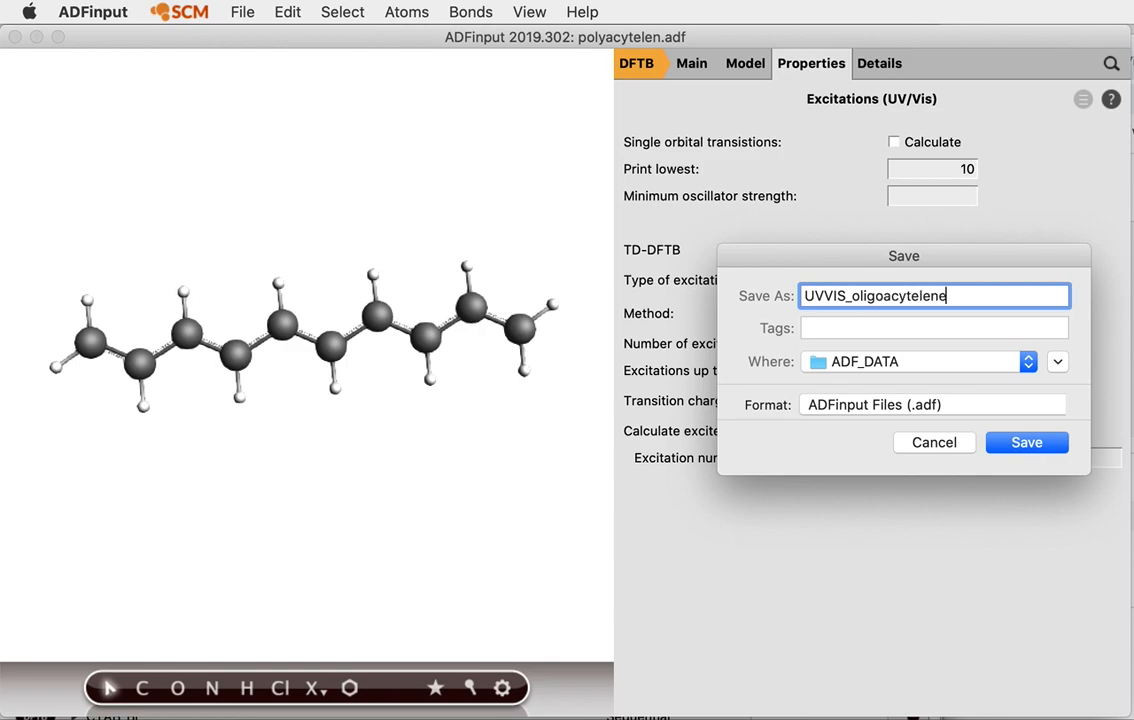
{"action": "left_click", "coordinate": [1003, 442]}
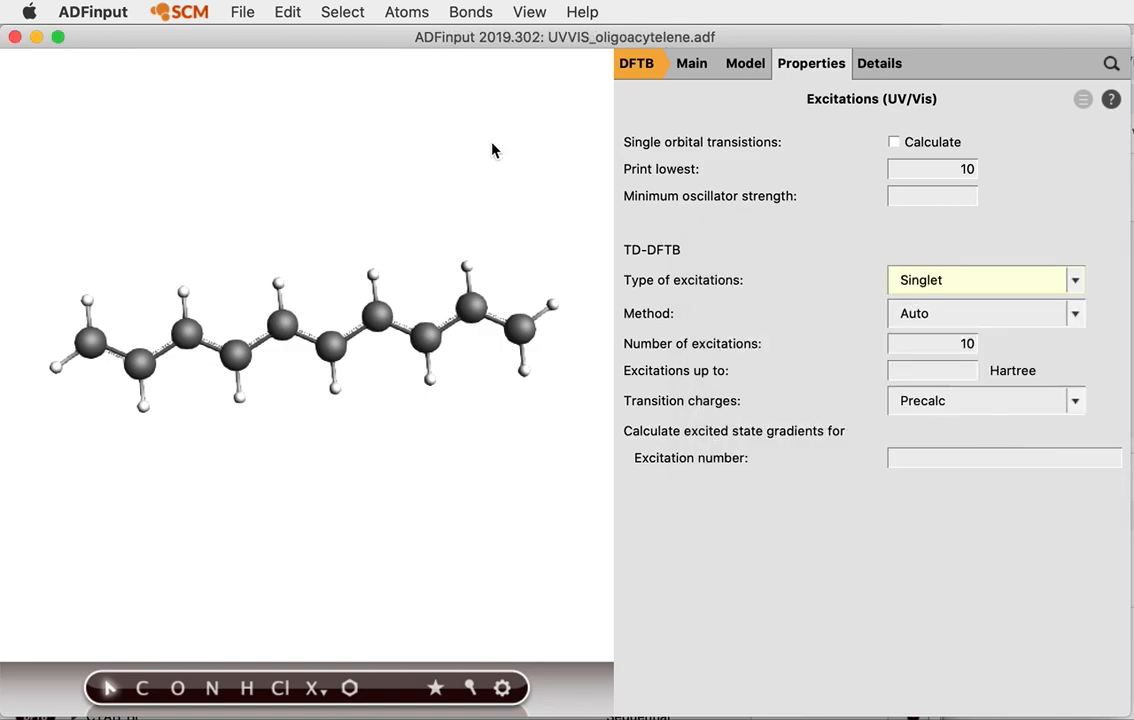
{"action": "left_click", "coordinate": [240, 12]}
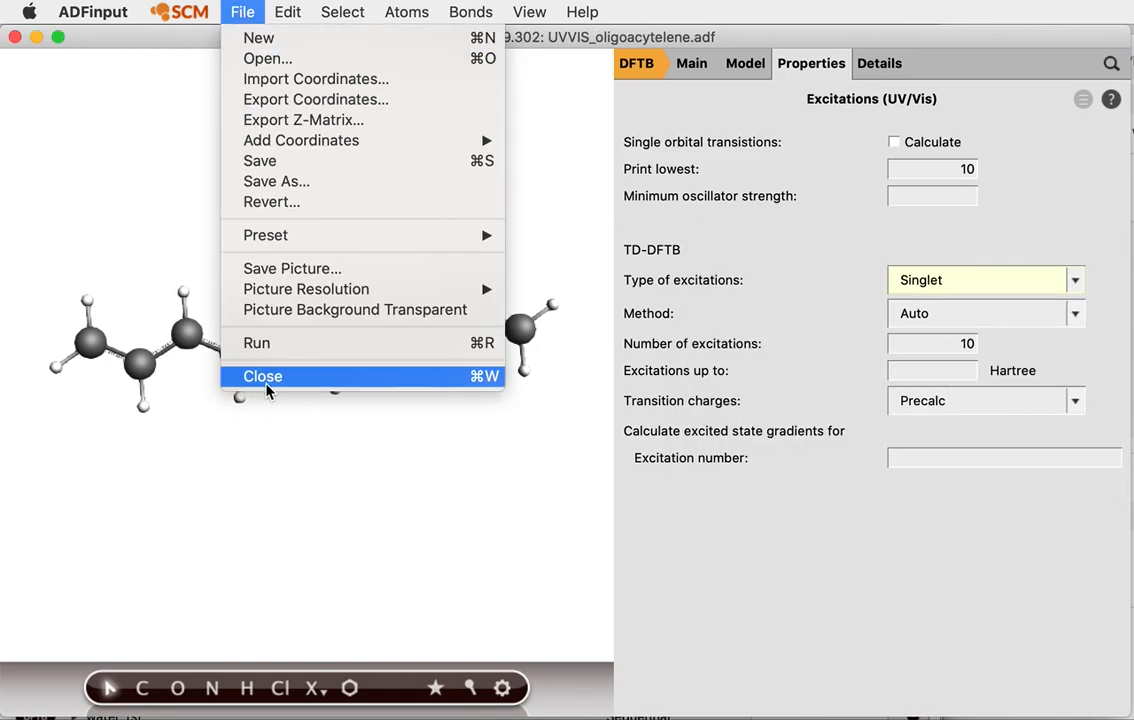
{"action": "left_click", "coordinate": [265, 343]}
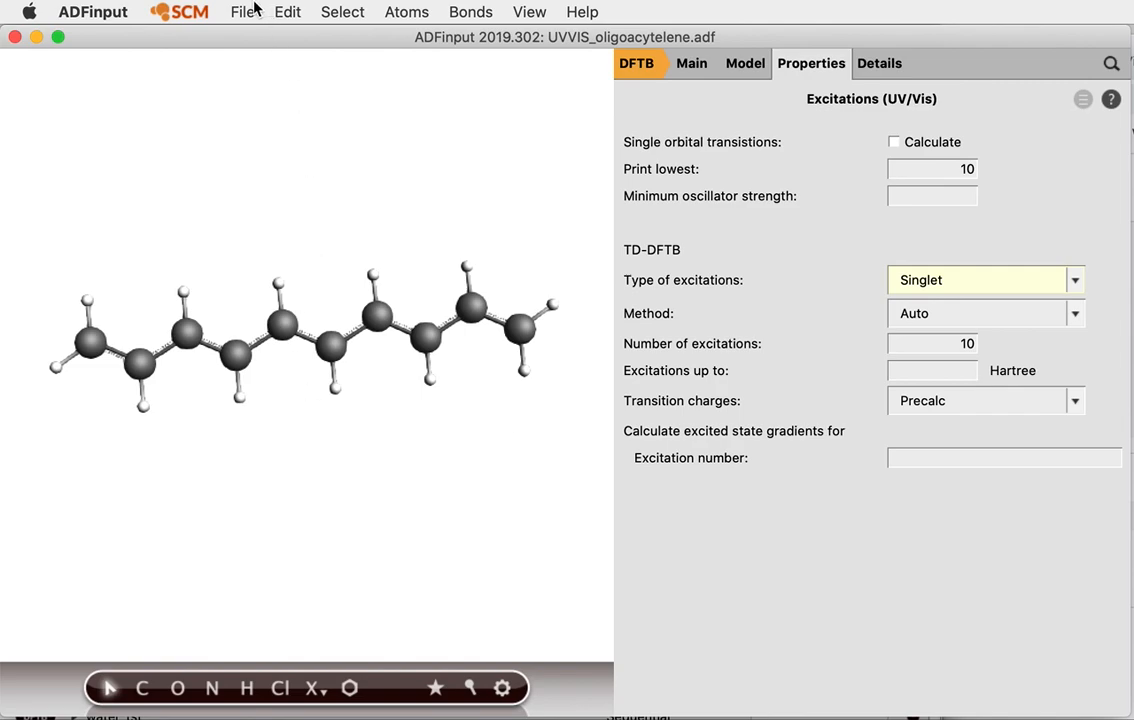
Open the job's results in ADFspectra
{"action": "left_click", "coordinate": [245, 13]}
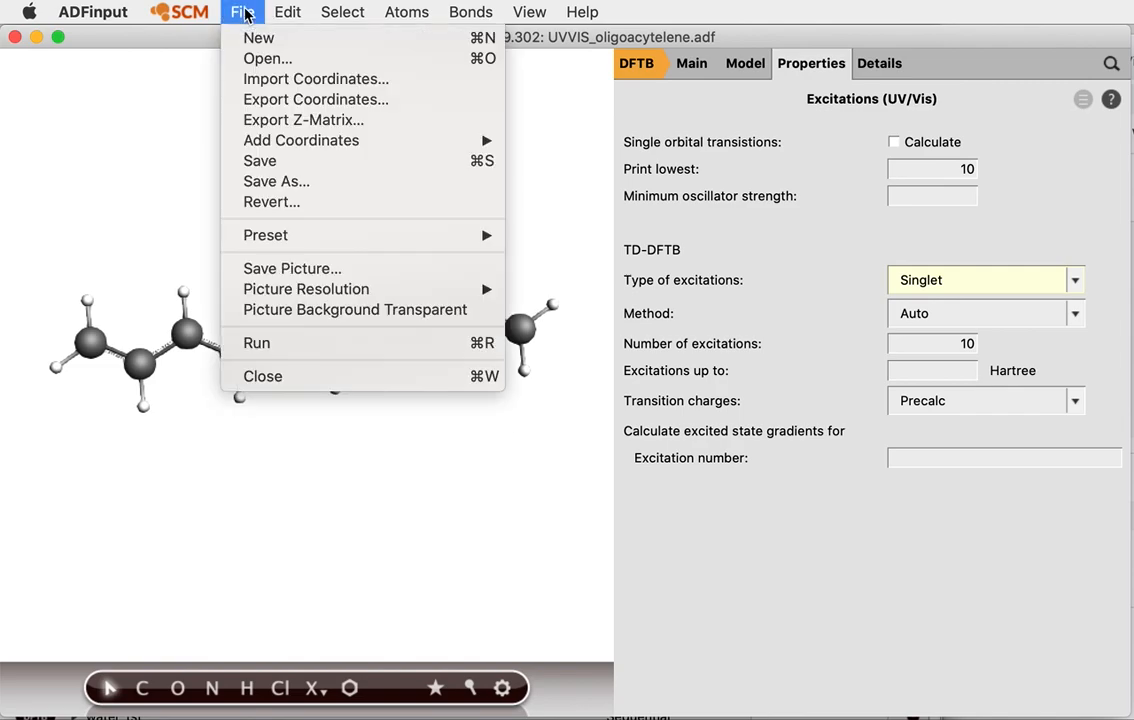
{"action": "mouse_move", "coordinate": [178, 12]}
{"action": "left_click", "coordinate": [192, 199]}
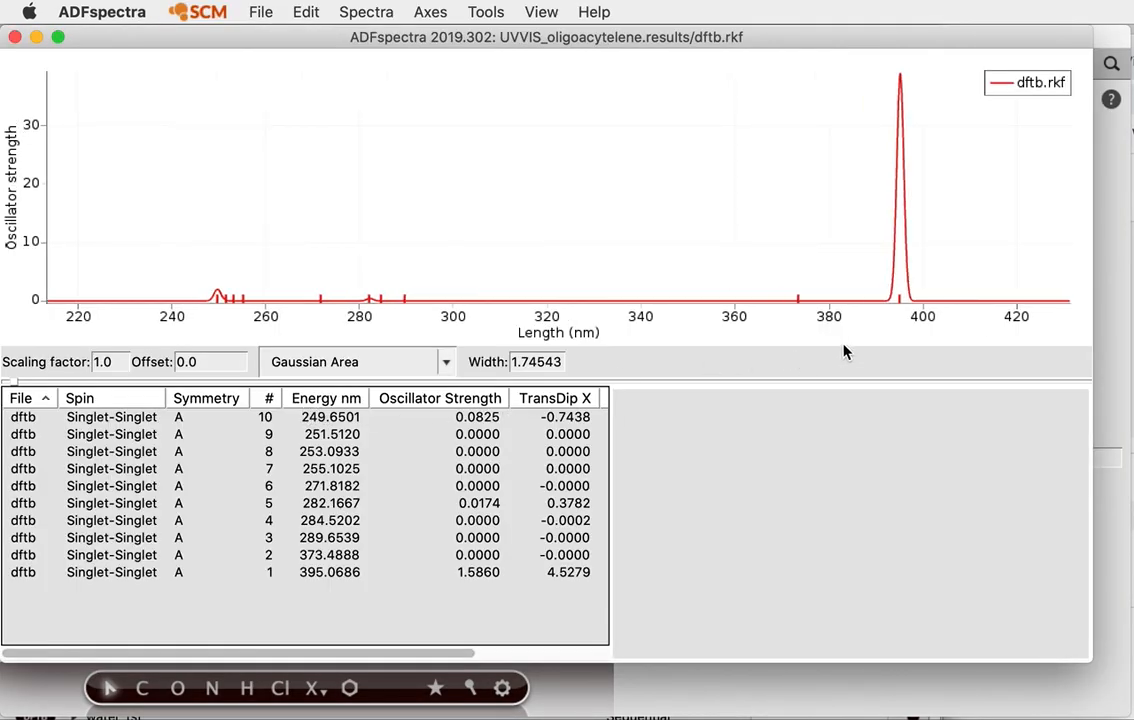
Select the 395.07 nm peak to show its 26a → 27a (95.5%) orbital contributions
{"action": "left_click", "coordinate": [900, 299]}
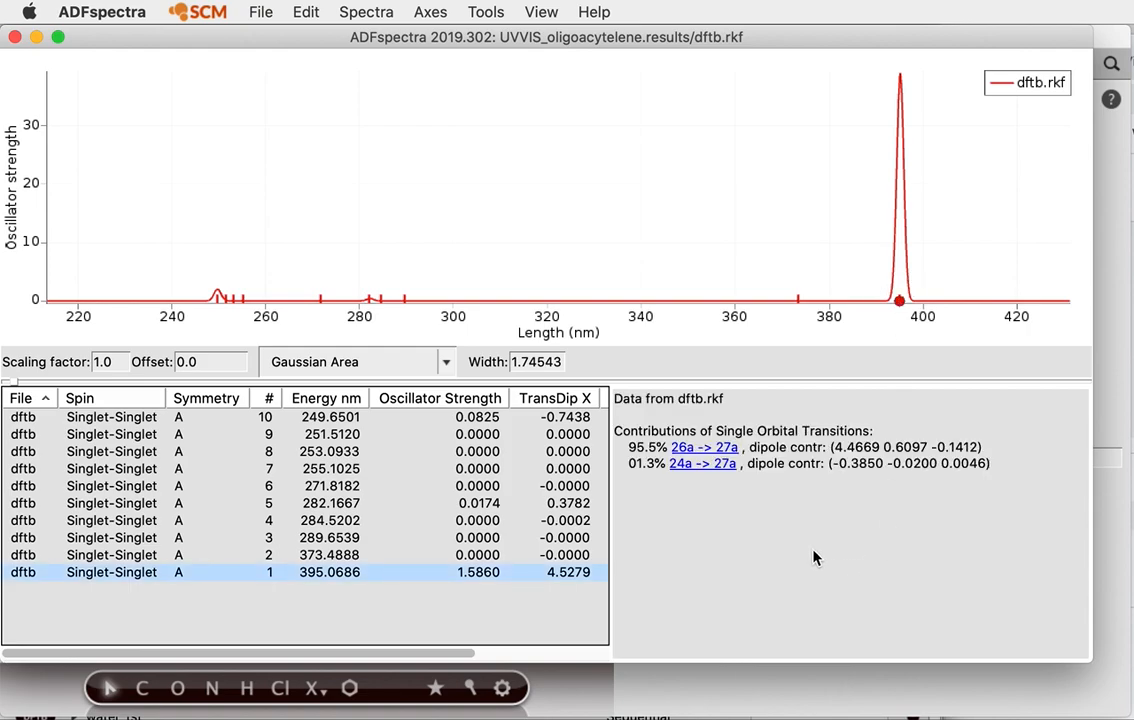